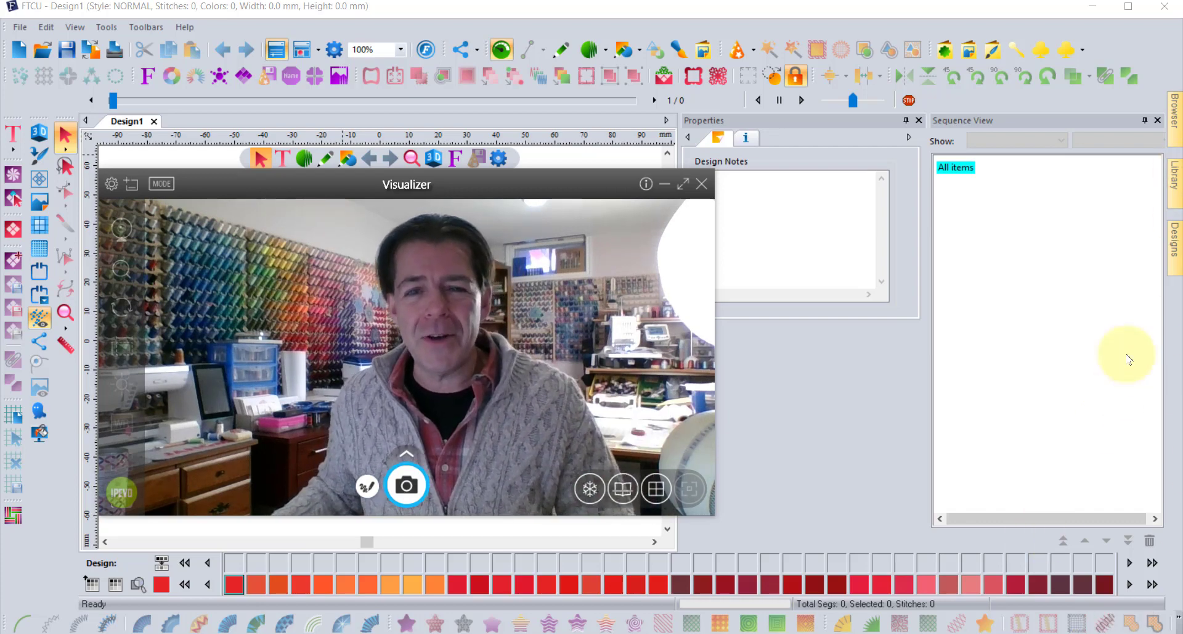
- Close the Visualizer camera window so the blank Design1 canvas shows in full
click(703, 185)
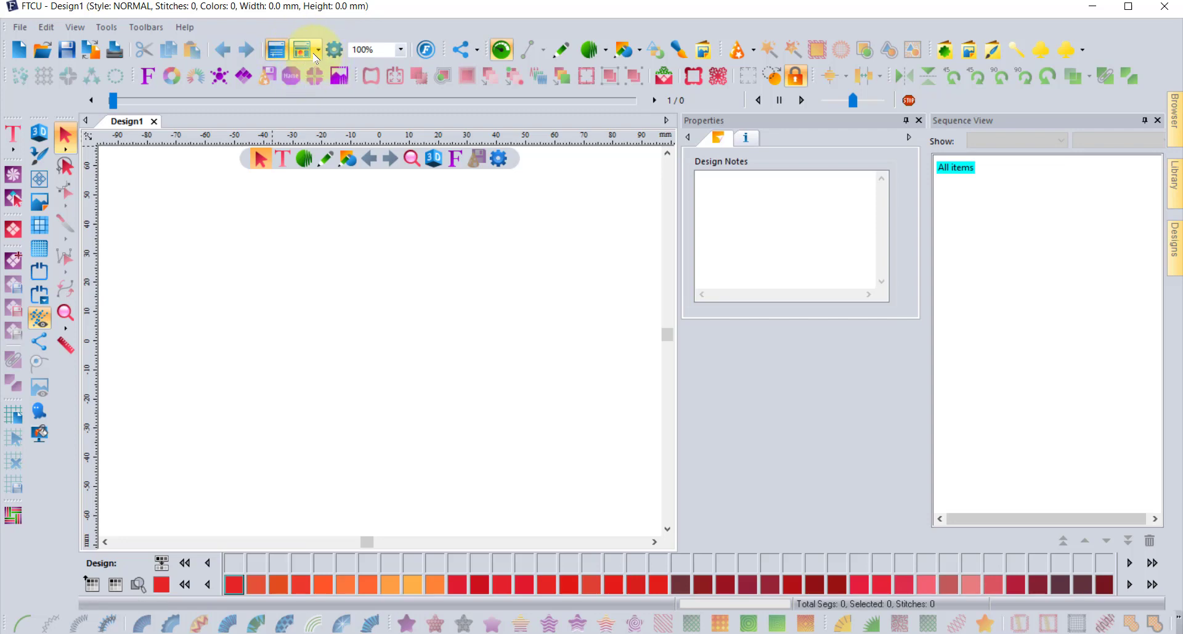
- Choose Reset Workspace from the Workspaces list to restore the default toolbars and panels
click(316, 53)
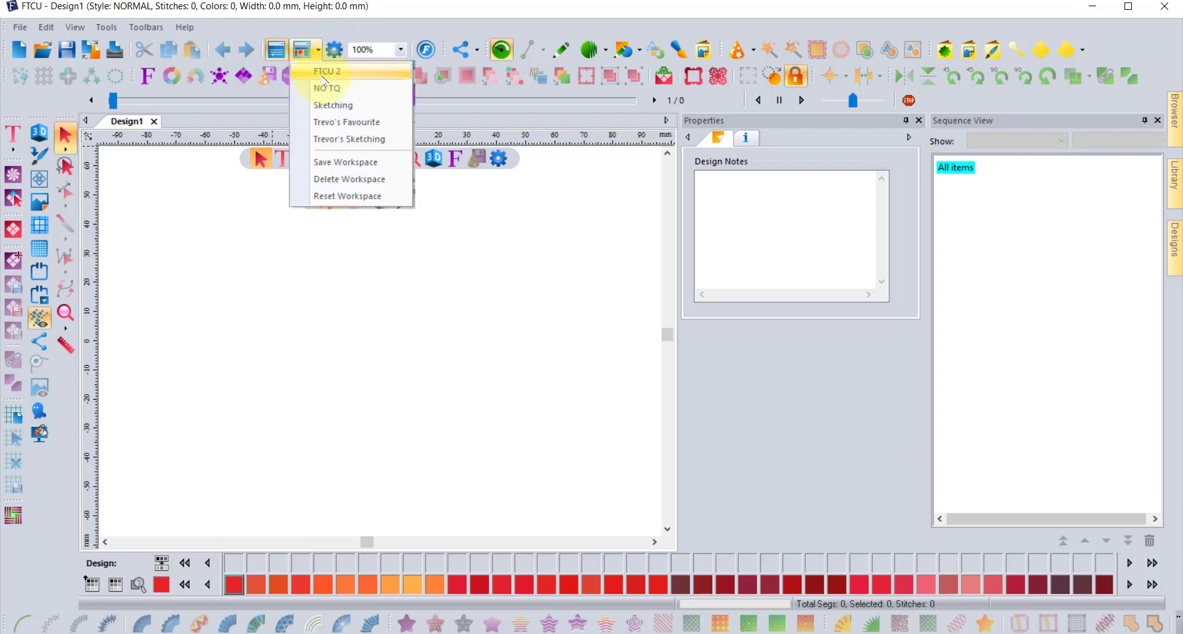
click(347, 196)
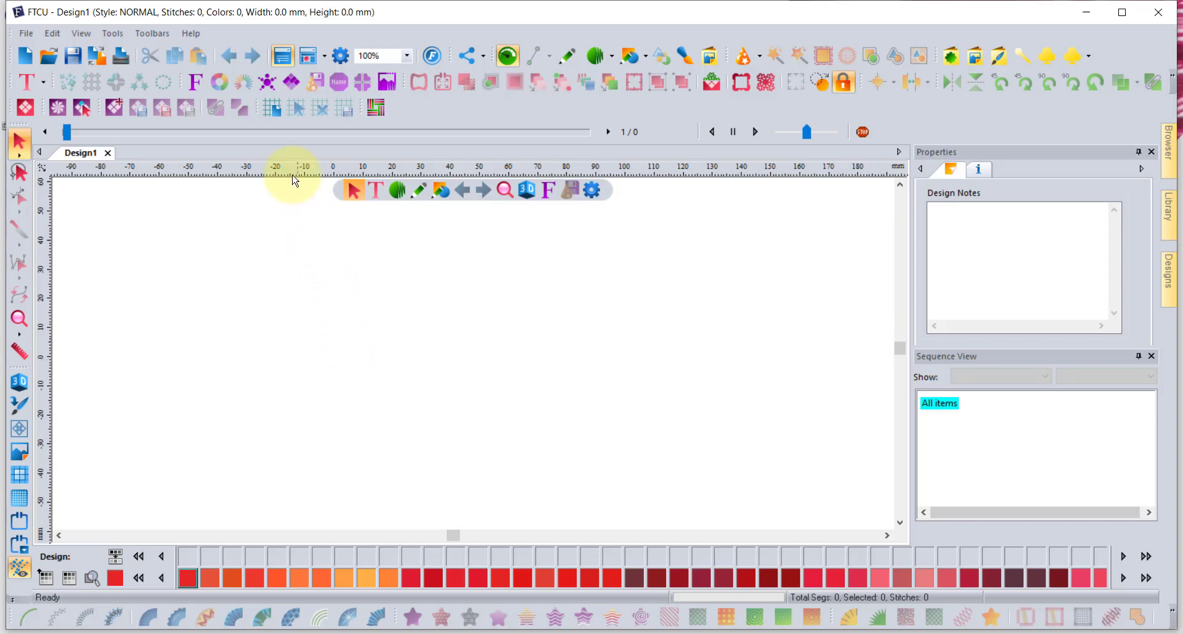
- Apply the saved FTCU 2 workspace layout from the Workspaces list
click(324, 58)
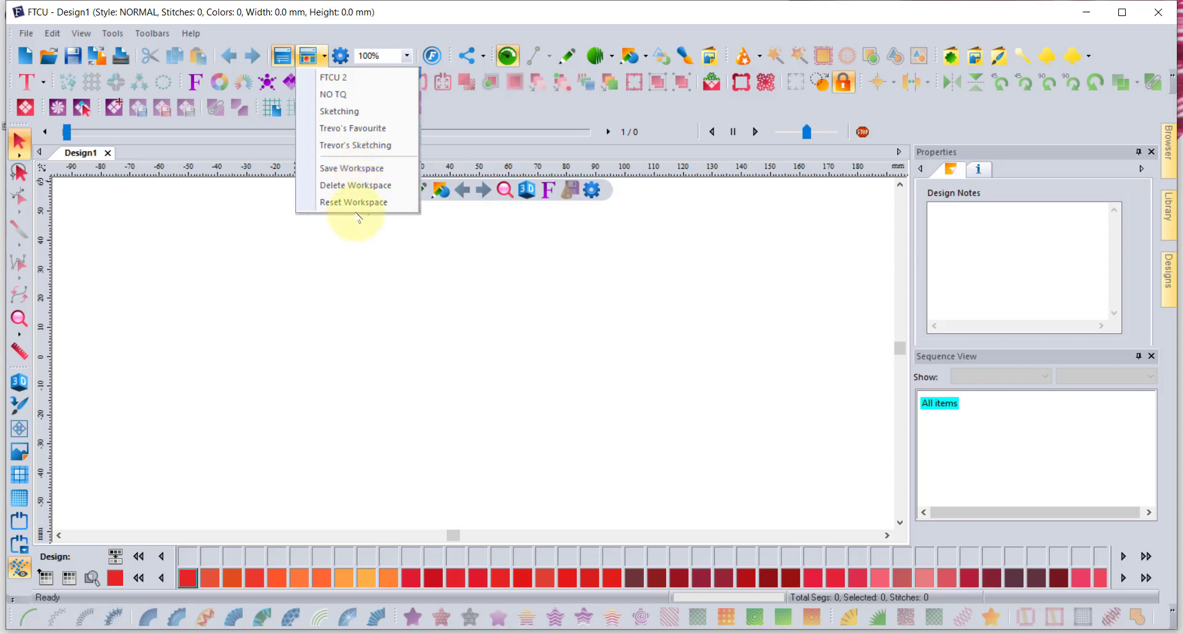
click(360, 84)
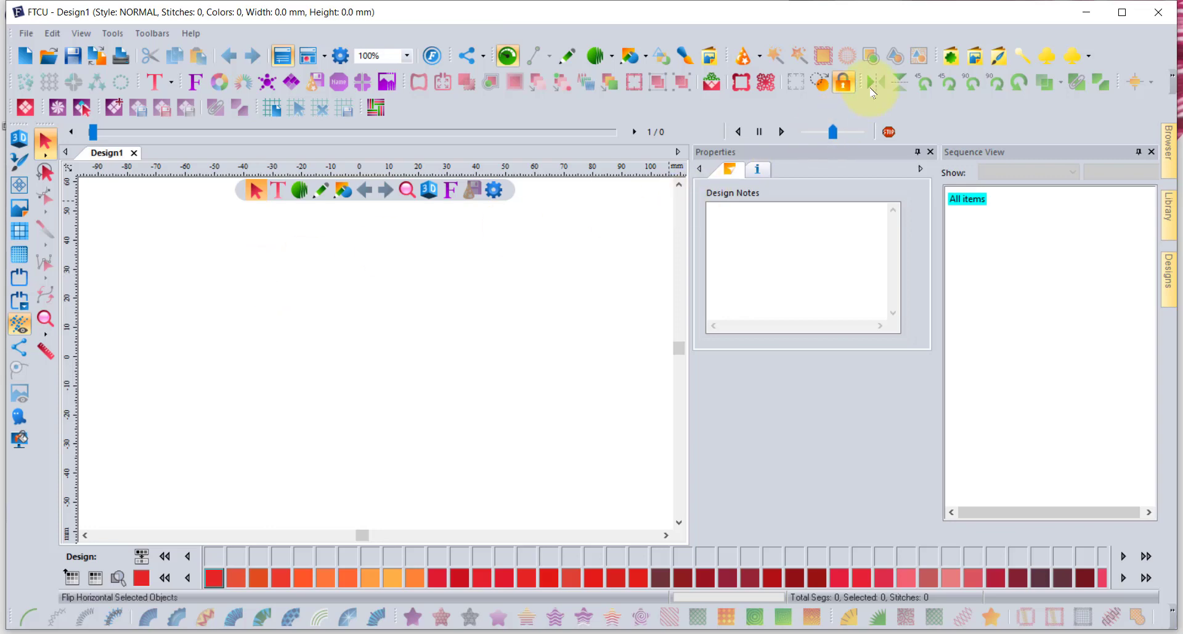
- Float the flip/rotate Transform toolbar over the canvas, closing and re-enabling it via Toolbars > Transform
drag(858, 105, 359, 322)
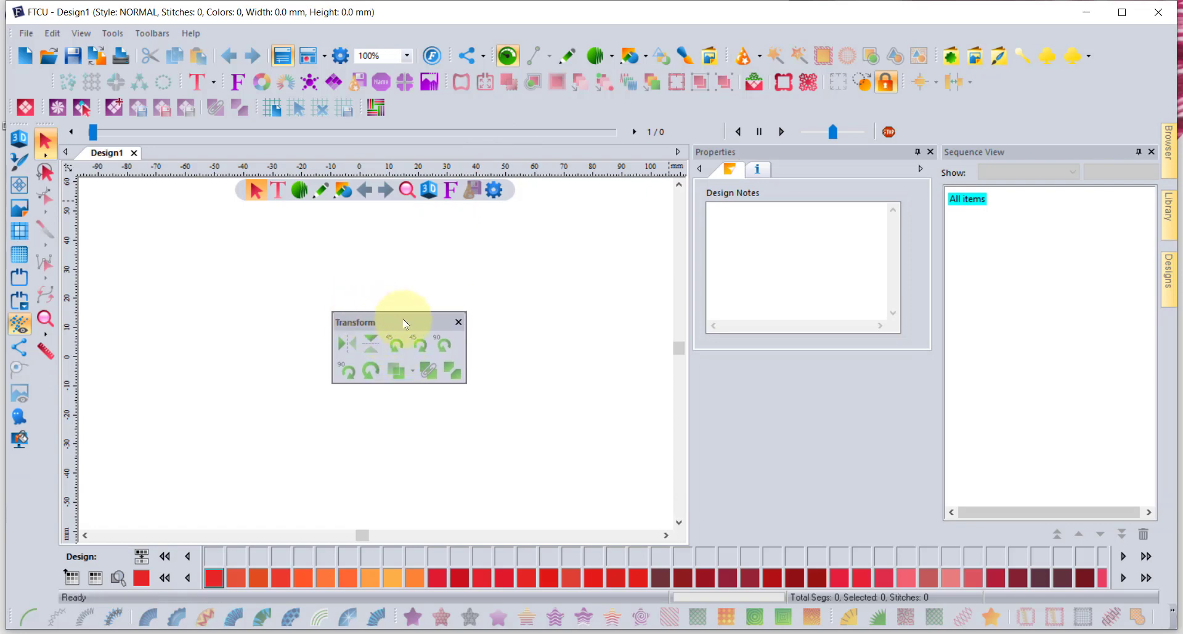
drag(396, 322, 160, 232)
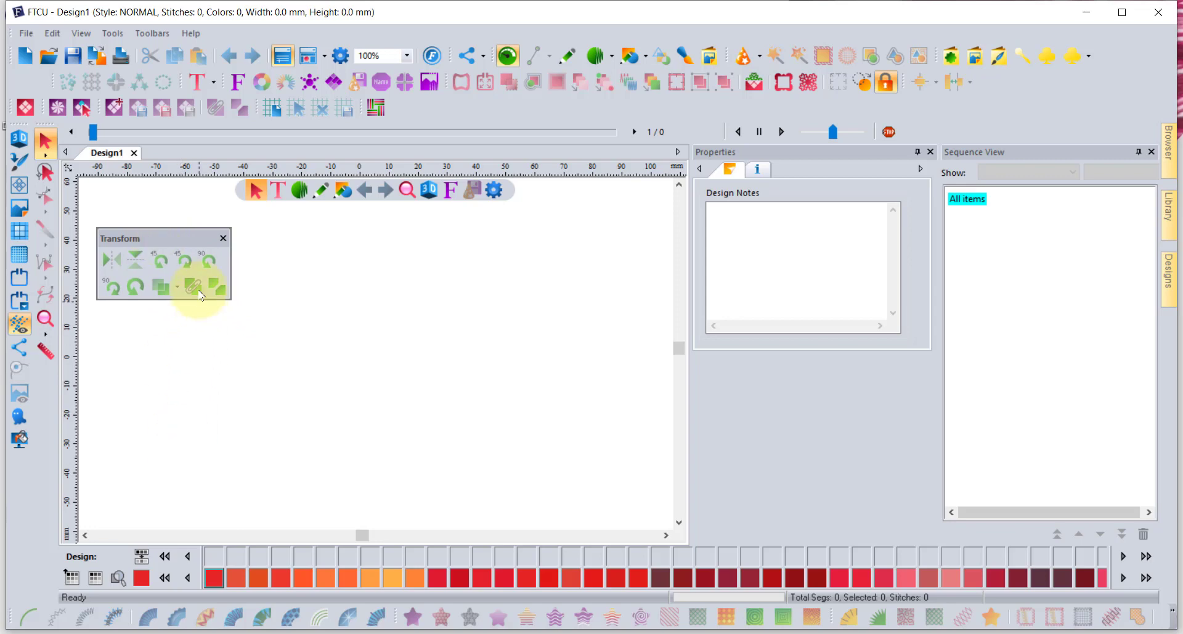
click(223, 238)
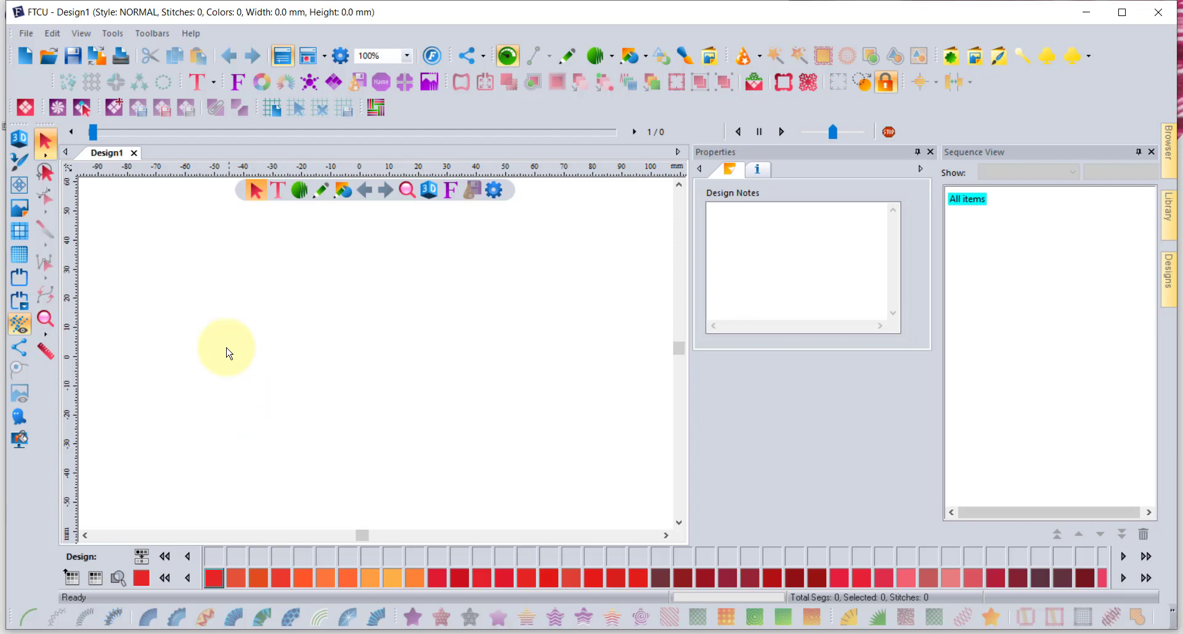
click(153, 34)
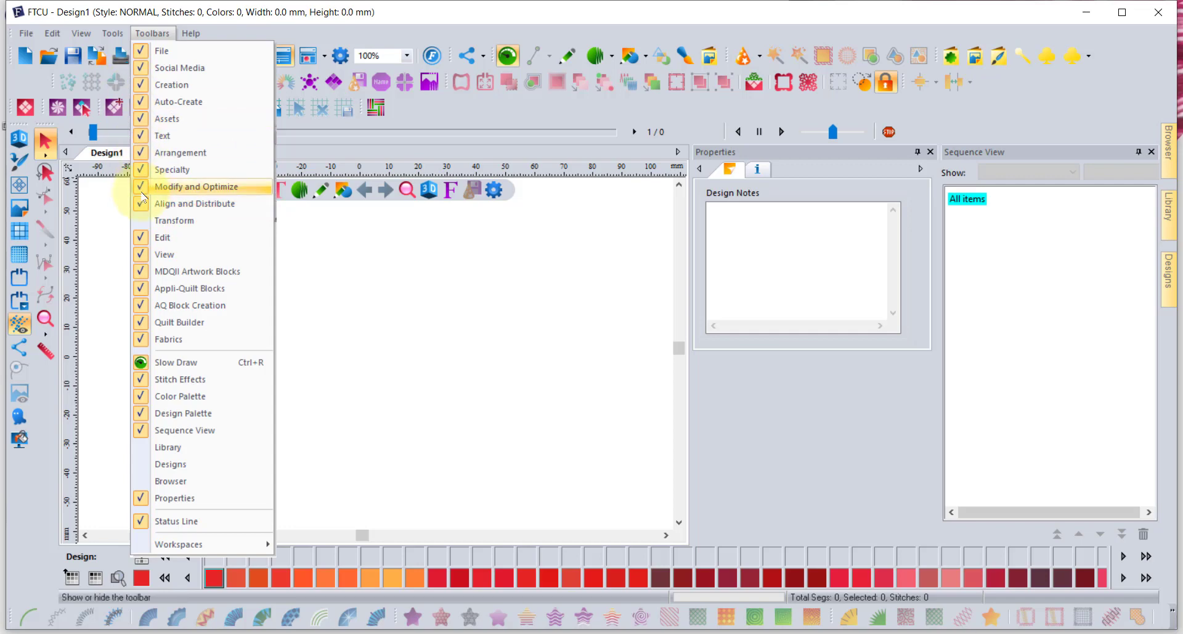
click(154, 220)
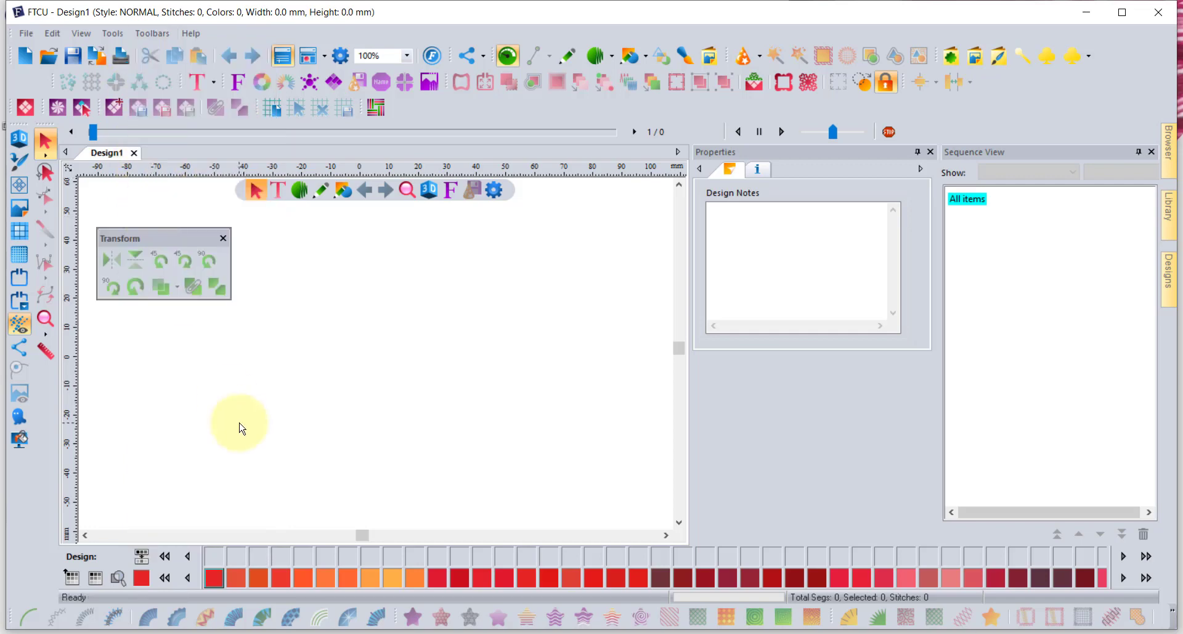
- Dock the Transform toolbar into the top rows and reposition the text and Modify tool groups
drag(168, 239, 510, 106)
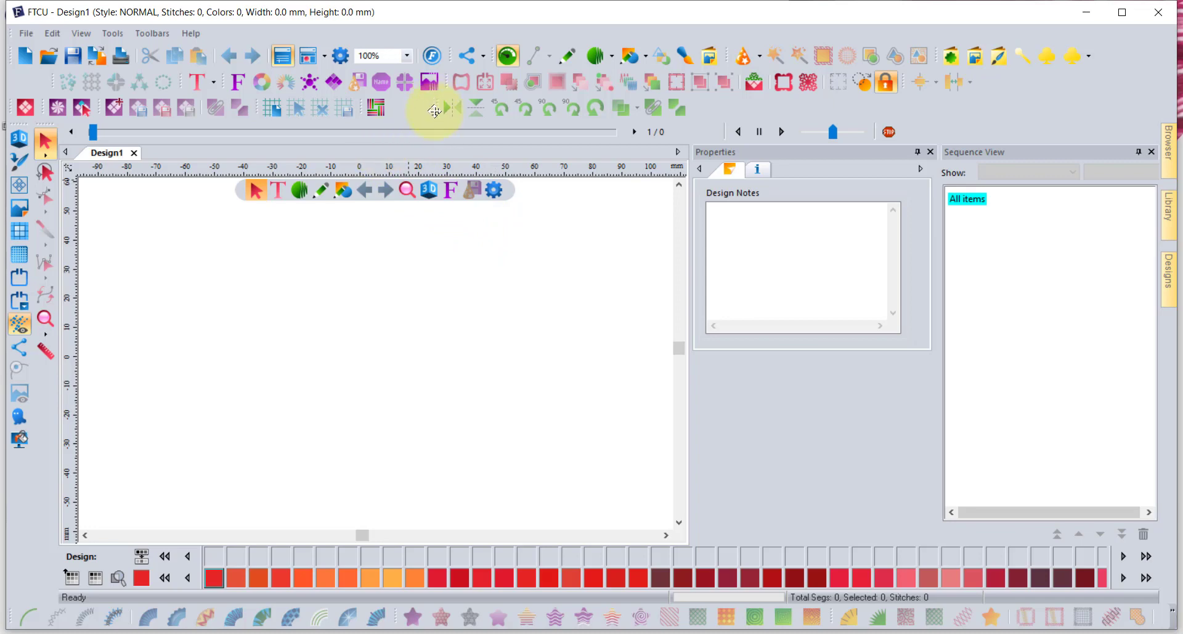
mouse_move(435, 111)
mouse_down()
mouse_move(471, 111)
mouse_move(431, 111)
mouse_up()
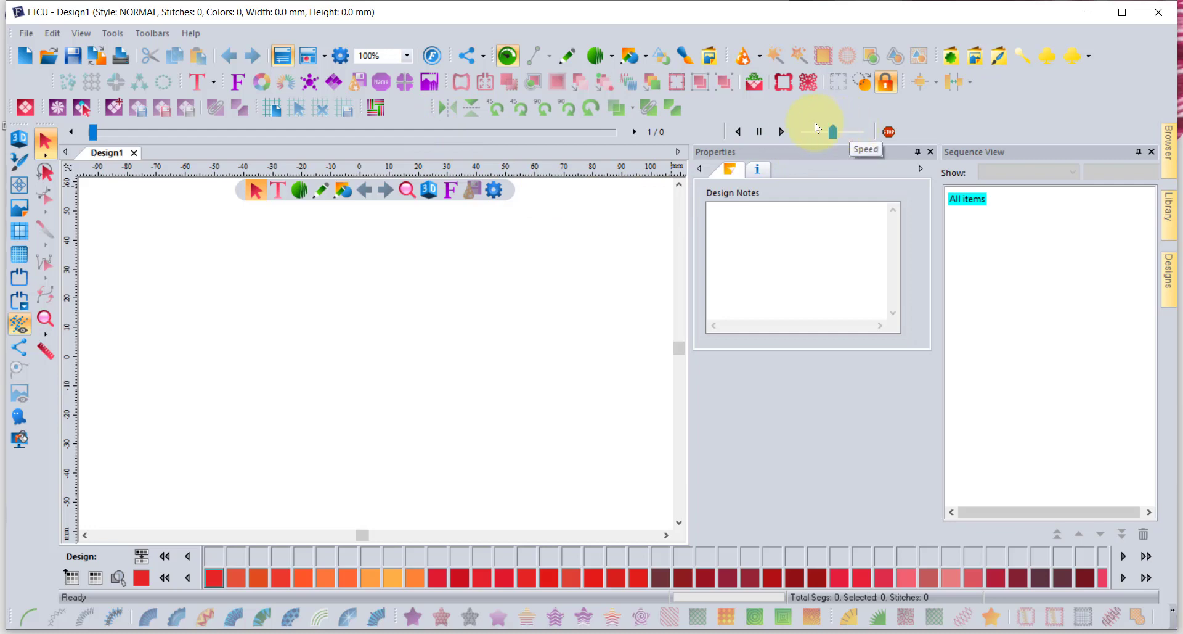
drag(447, 84, 491, 81)
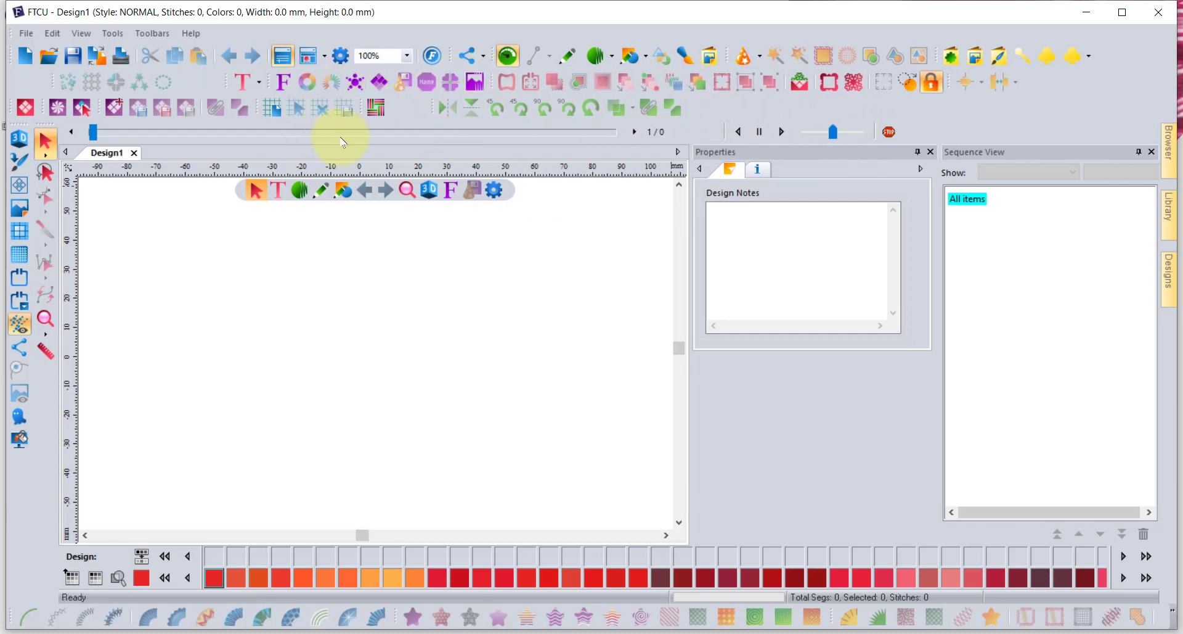
drag(500, 85, 682, 65)
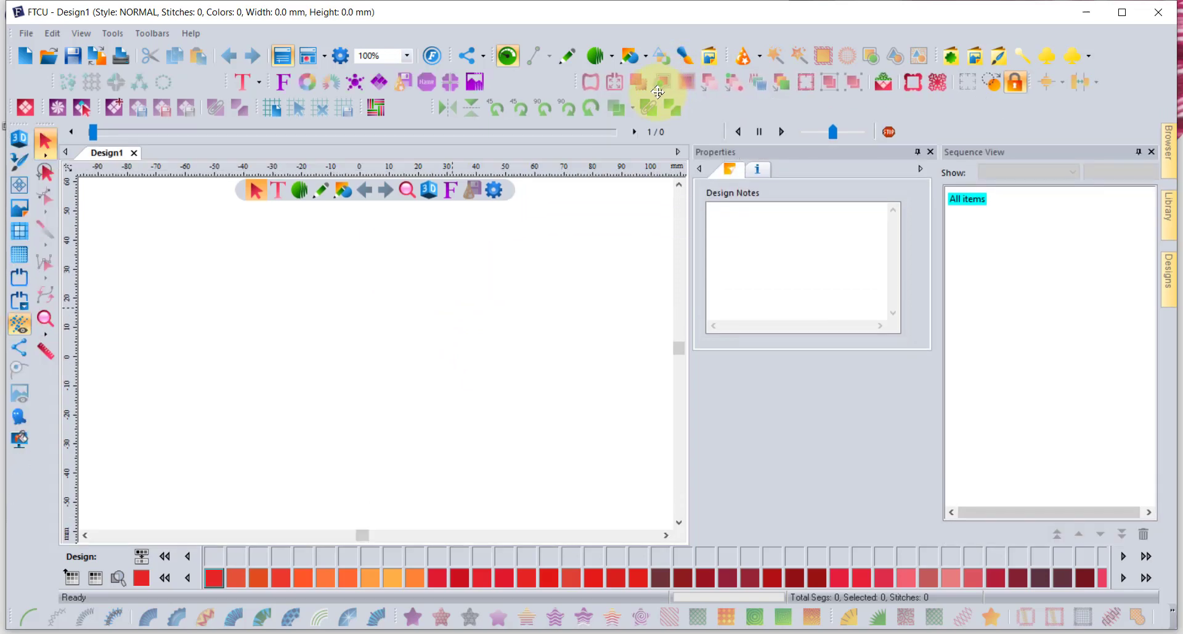
- Load Trevo's Favourite, then switch to the Trevo's Sketching workspace with its wider canvas
click(321, 58)
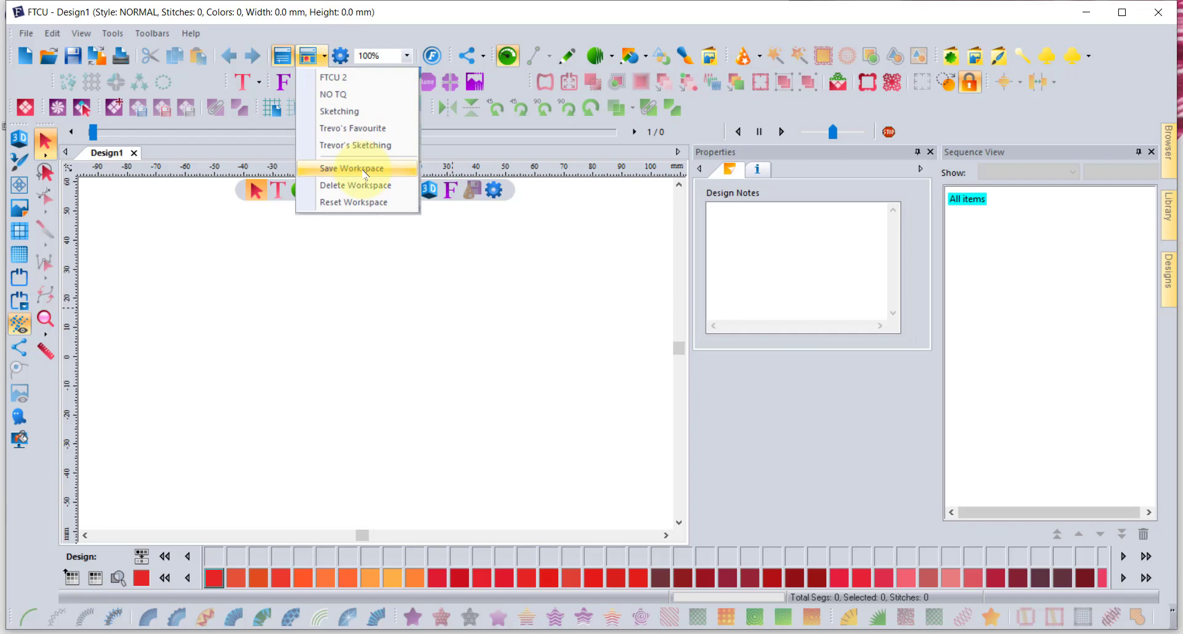
click(367, 129)
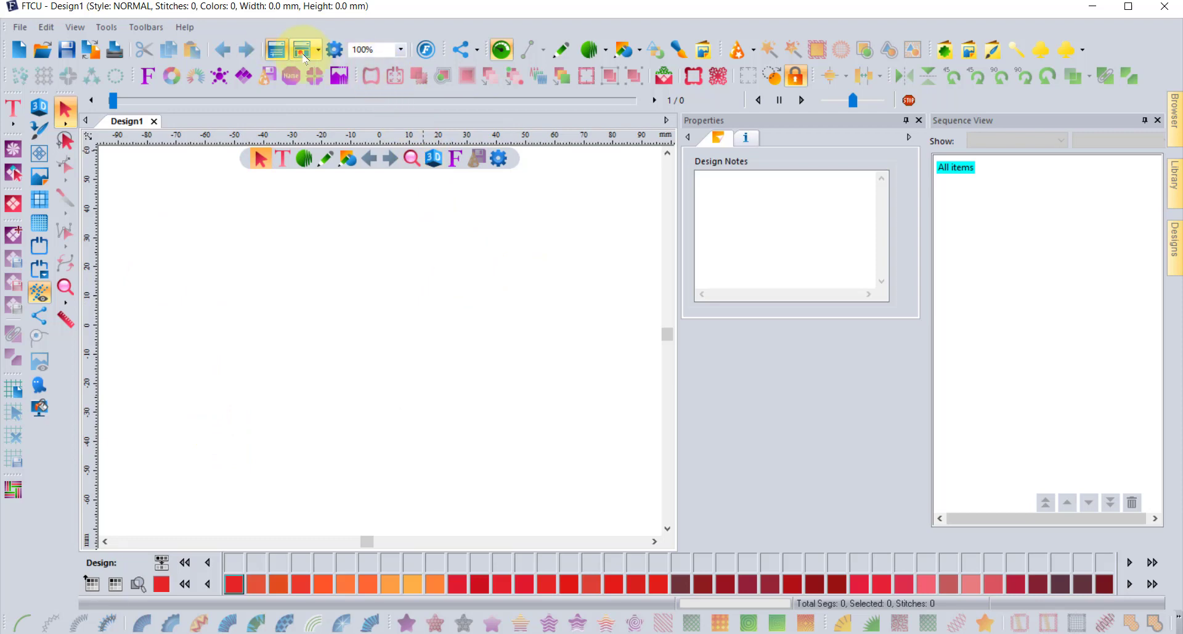
click(308, 49)
click(353, 89)
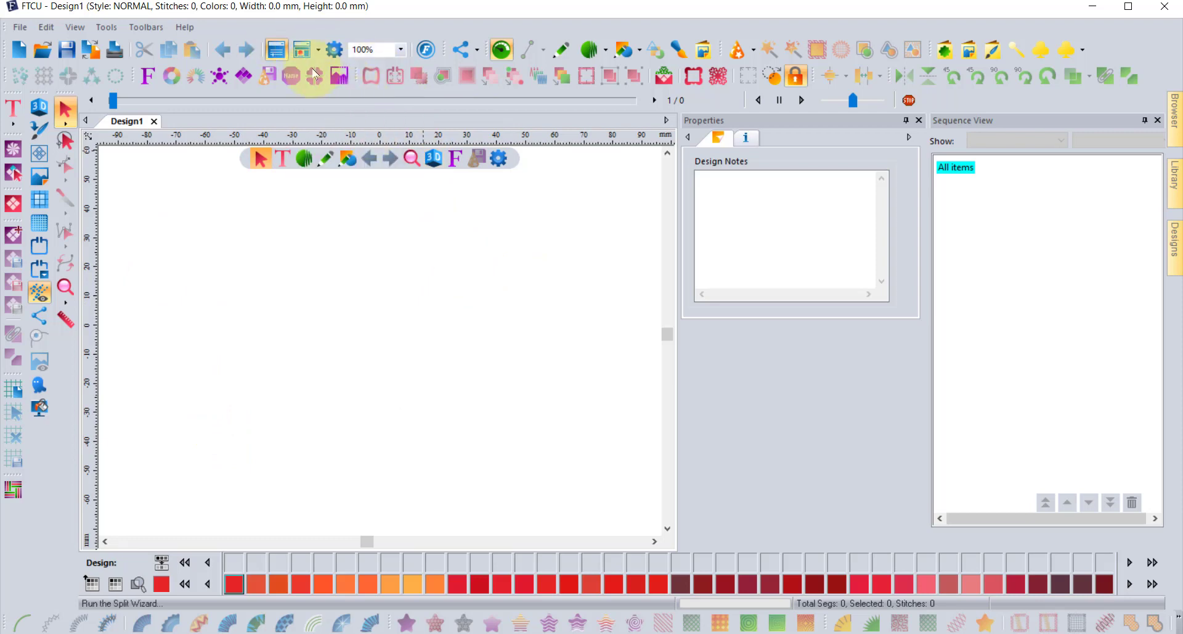
click(317, 50)
click(336, 139)
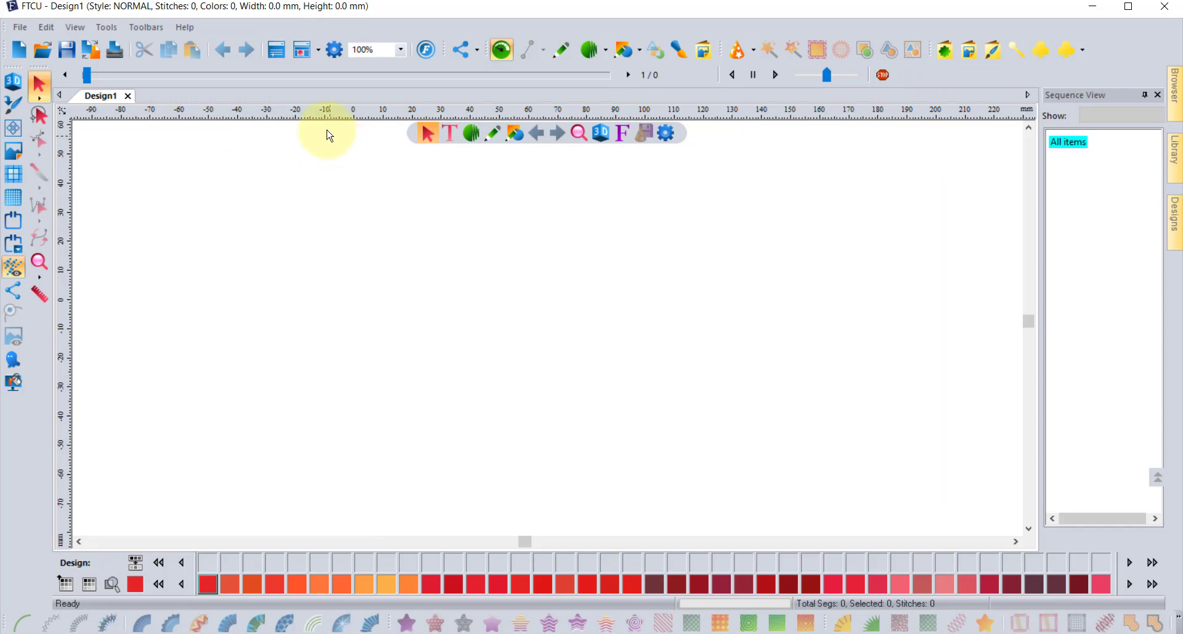
- Reapply Trevo's Favourite workspace, then dismiss the workspace list without further changes
click(304, 51)
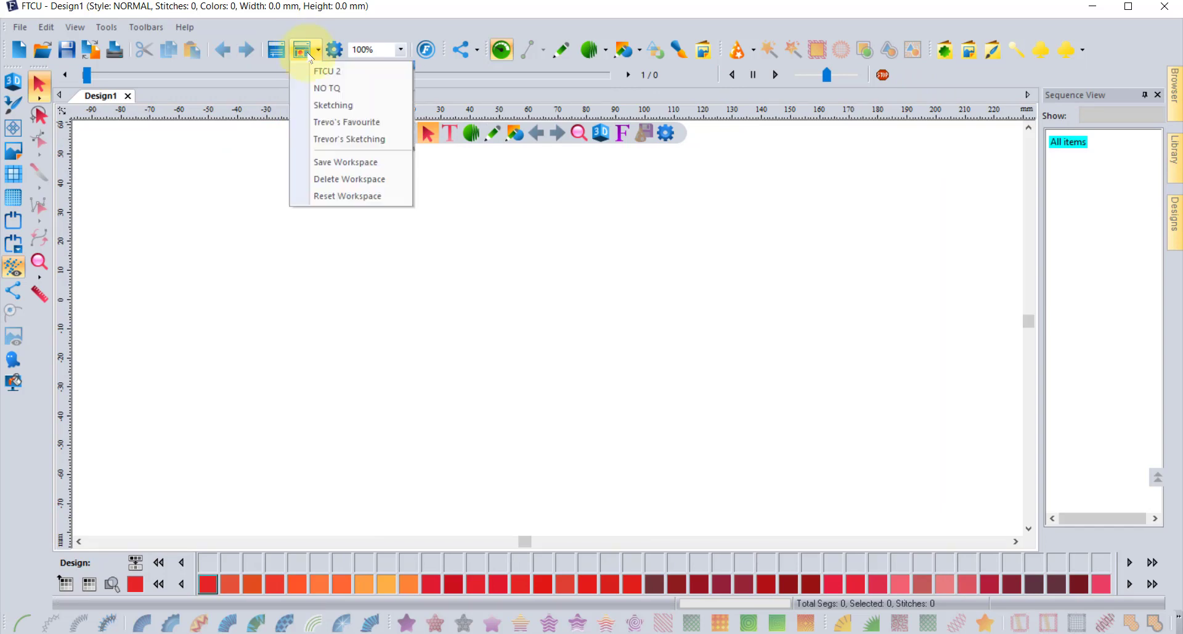
click(346, 122)
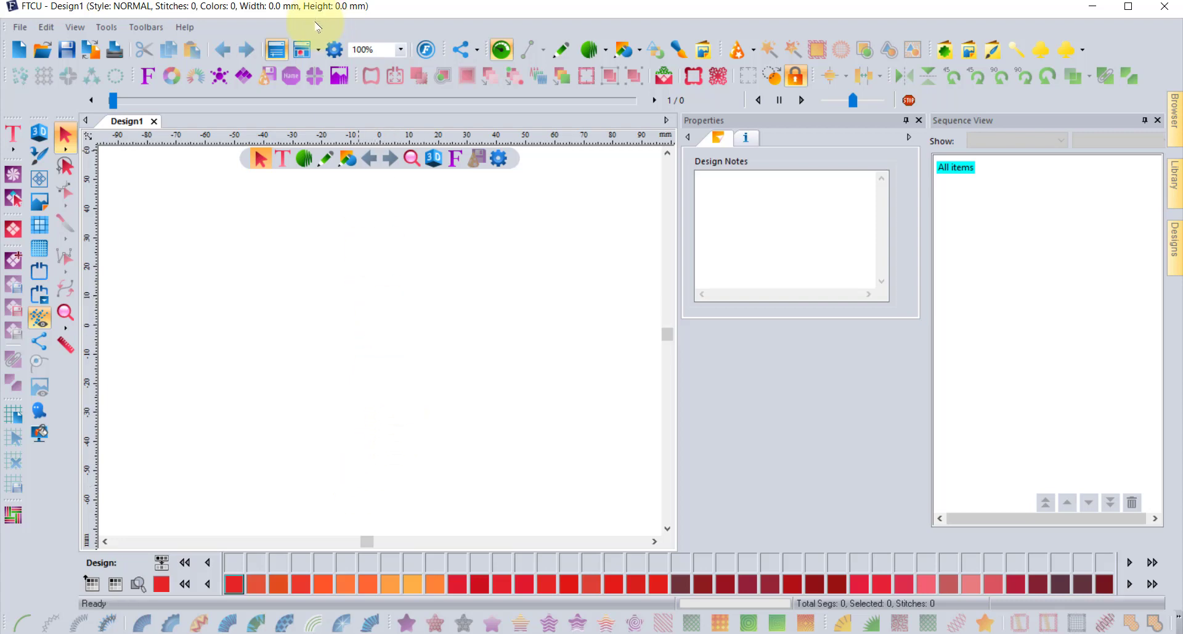
click(318, 52)
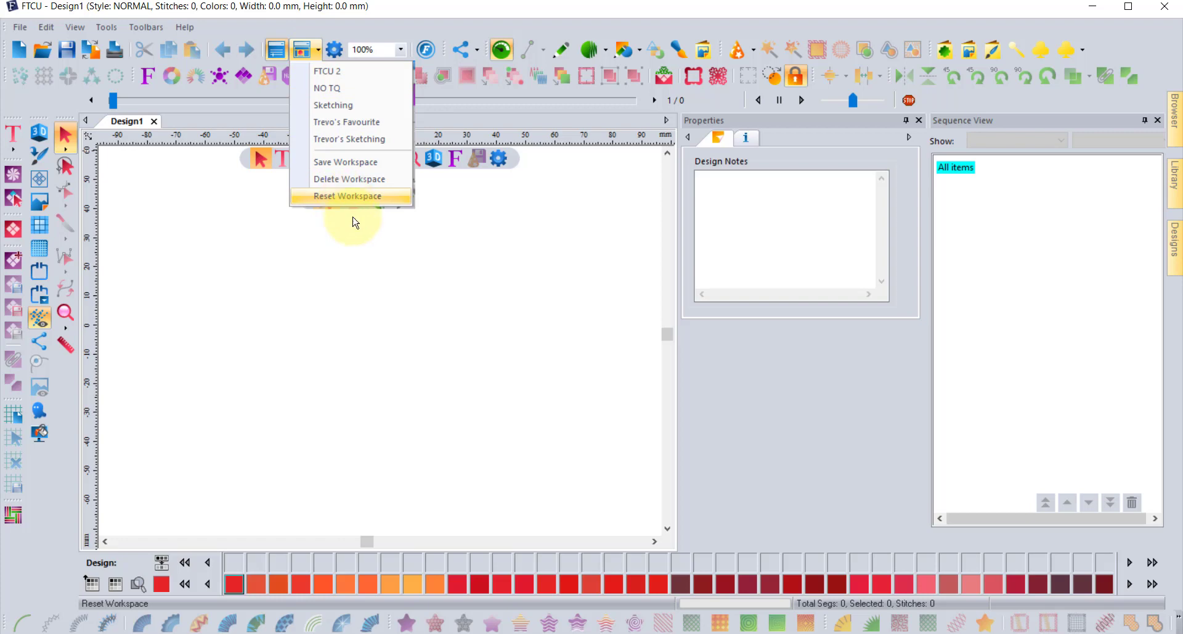
click(553, 342)
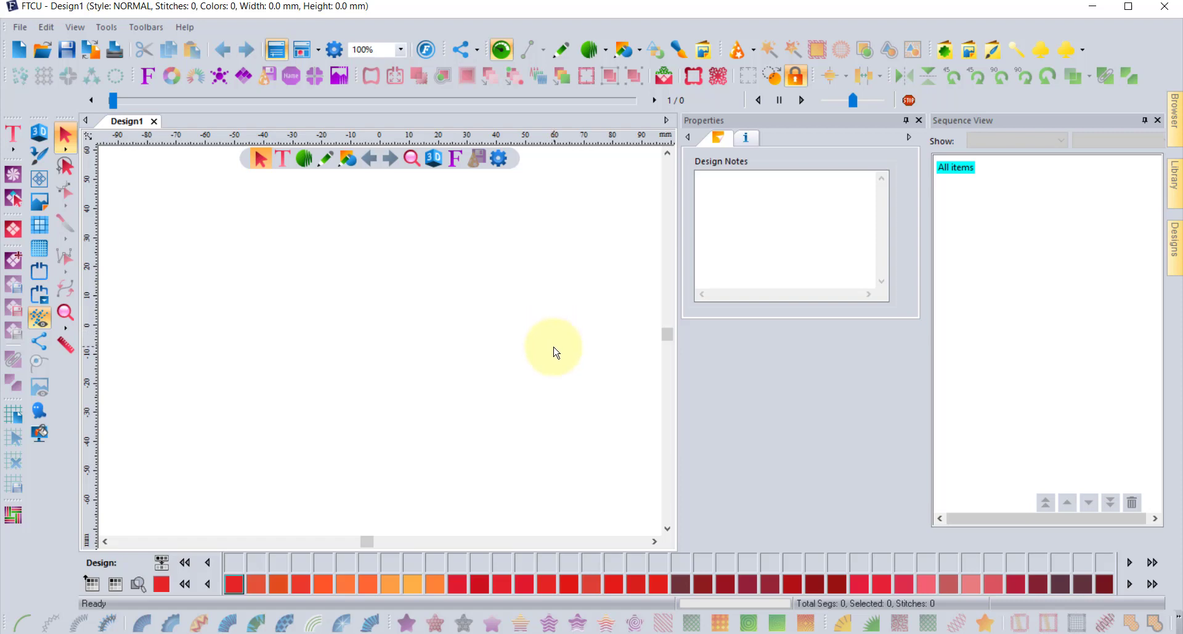
- Browse to the EC01 Designs folder and scroll its thumbnails down to the EC01-02 butterflies
click(1174, 241)
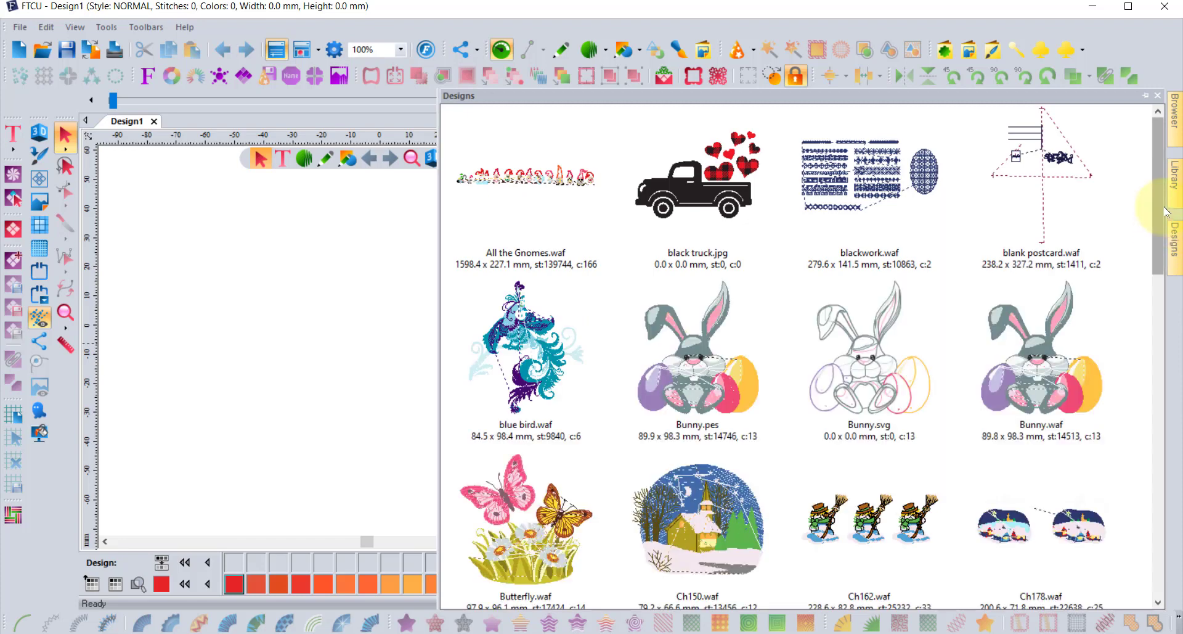
click(1176, 112)
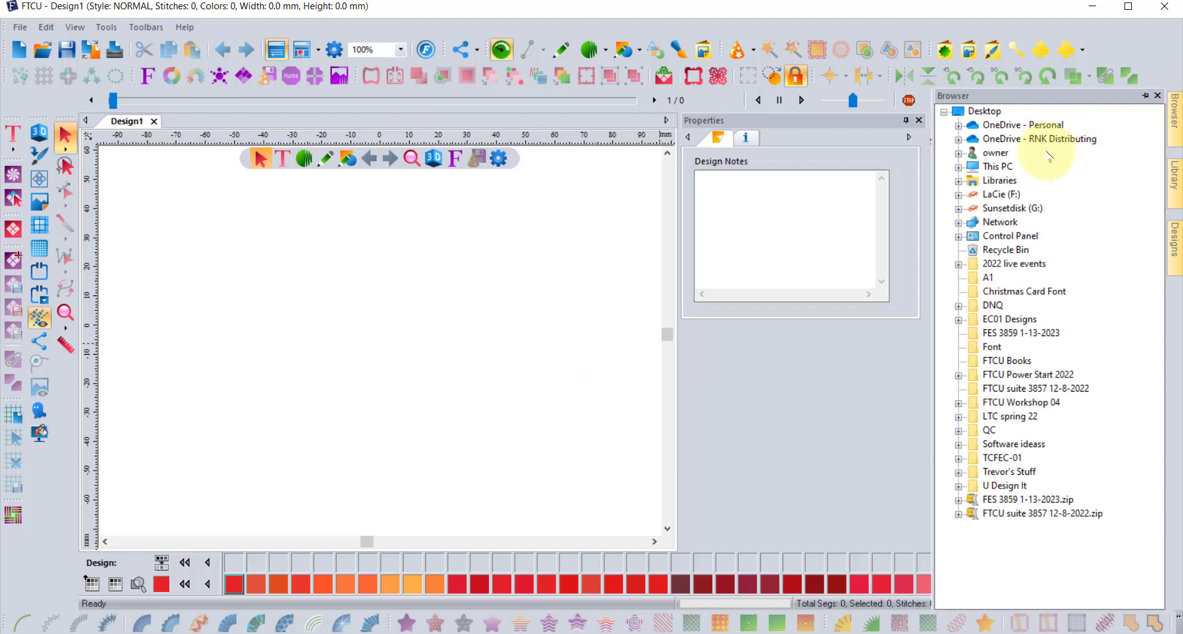
click(997, 318)
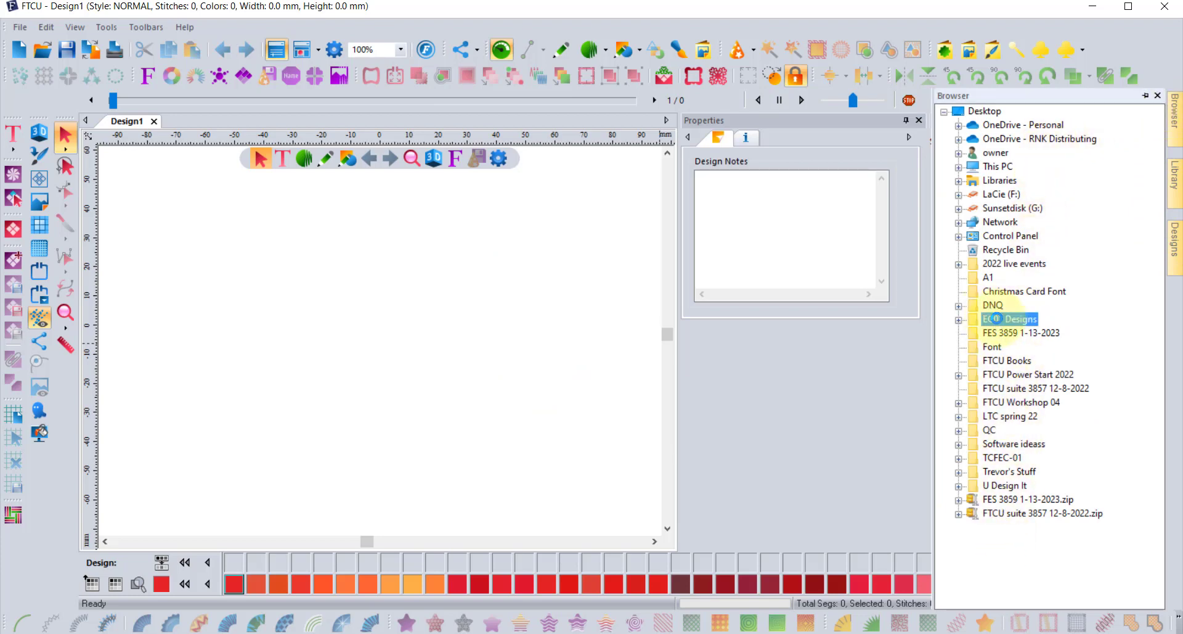
click(1175, 240)
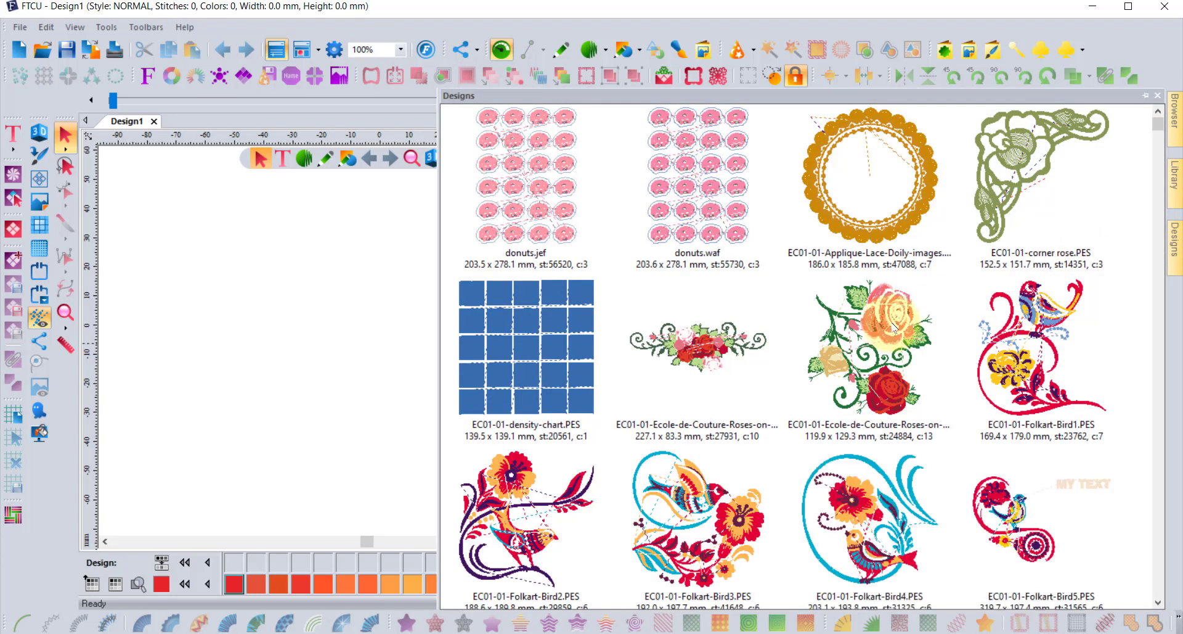
scroll(893, 332, down, 3)
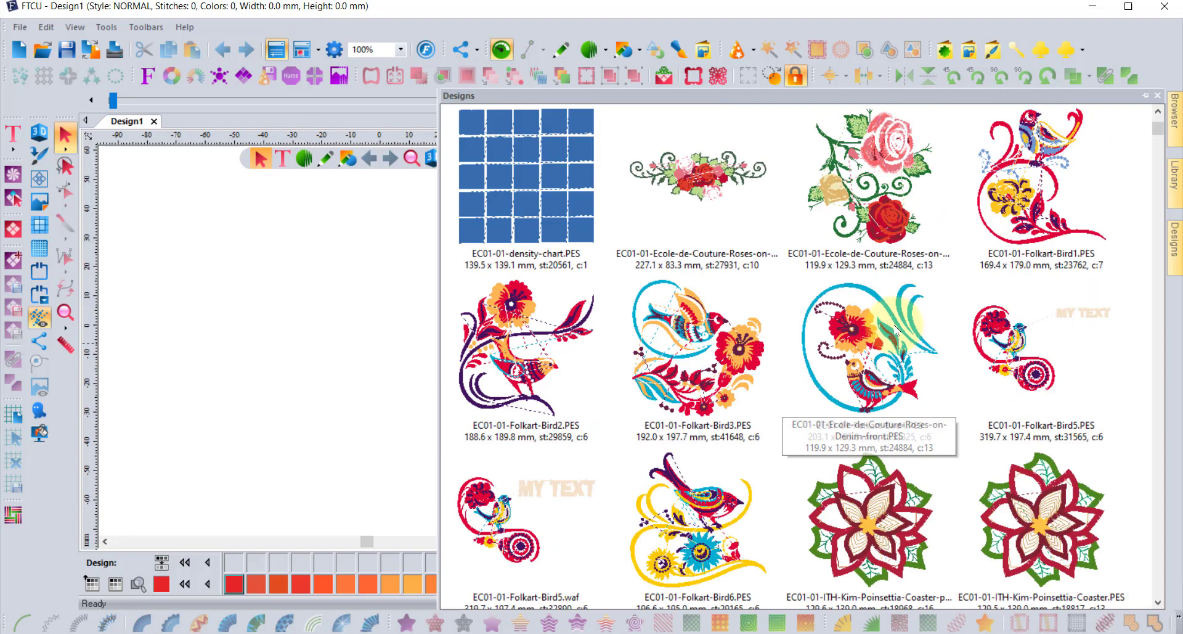
scroll(895, 331, down, 3)
scroll(898, 329, down, 3)
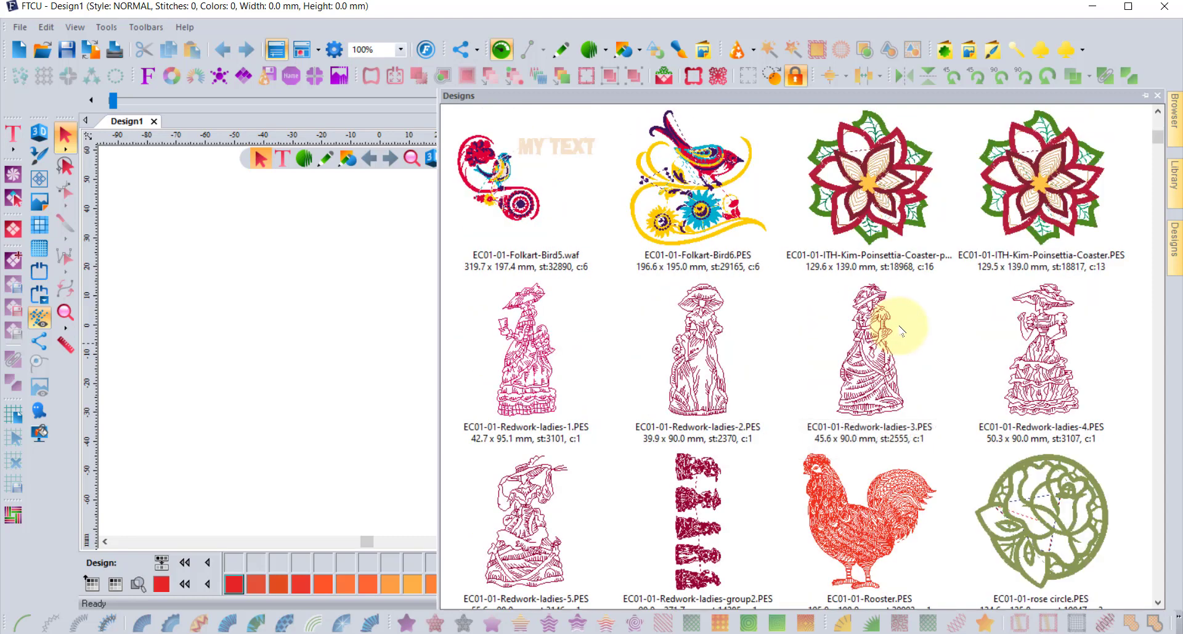
scroll(905, 332, down, 3)
scroll(911, 333, down, 3)
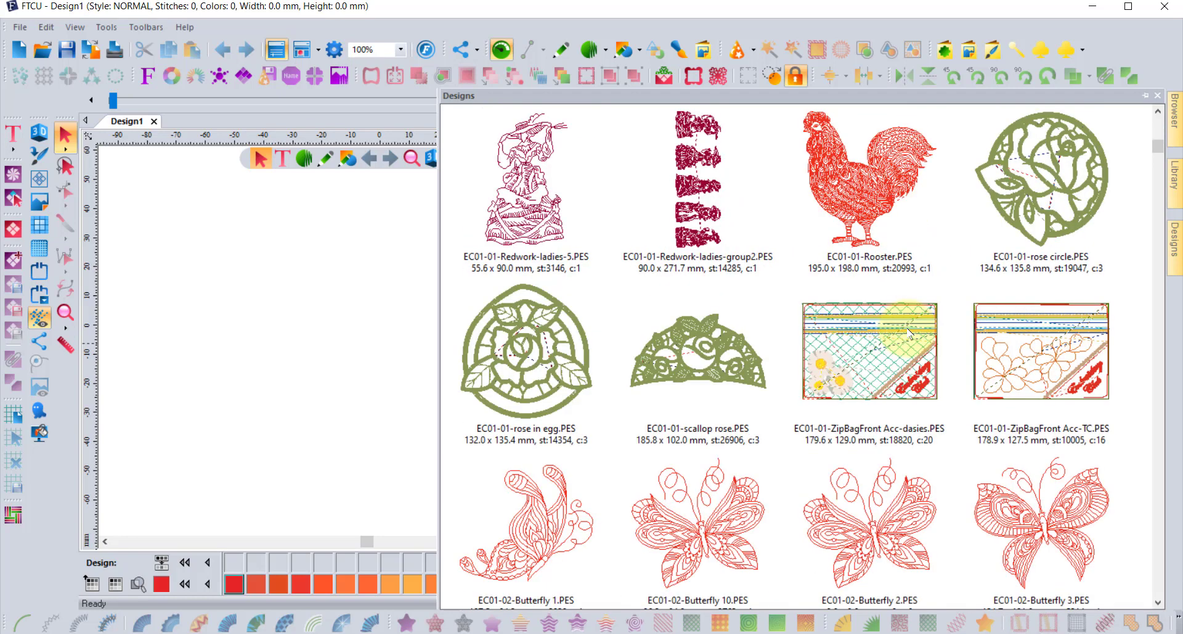
scroll(911, 337, down, 3)
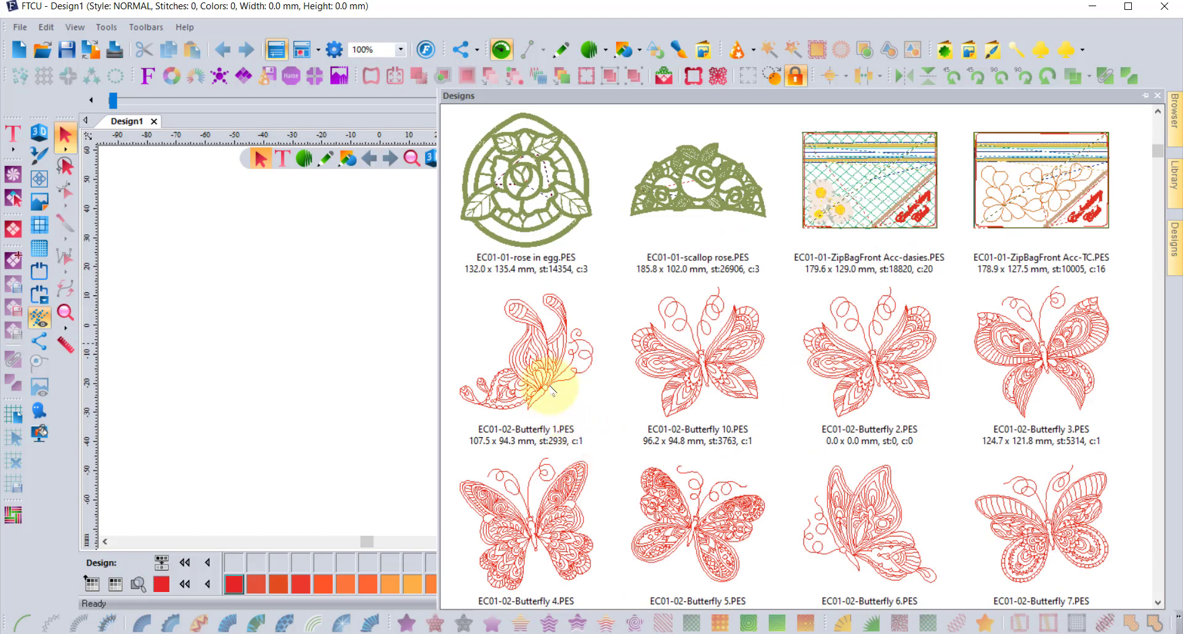
- Add Butterfly 1 to the canvas and set a PES 240mm X 240mm hoop around it
drag(493, 370, 274, 306)
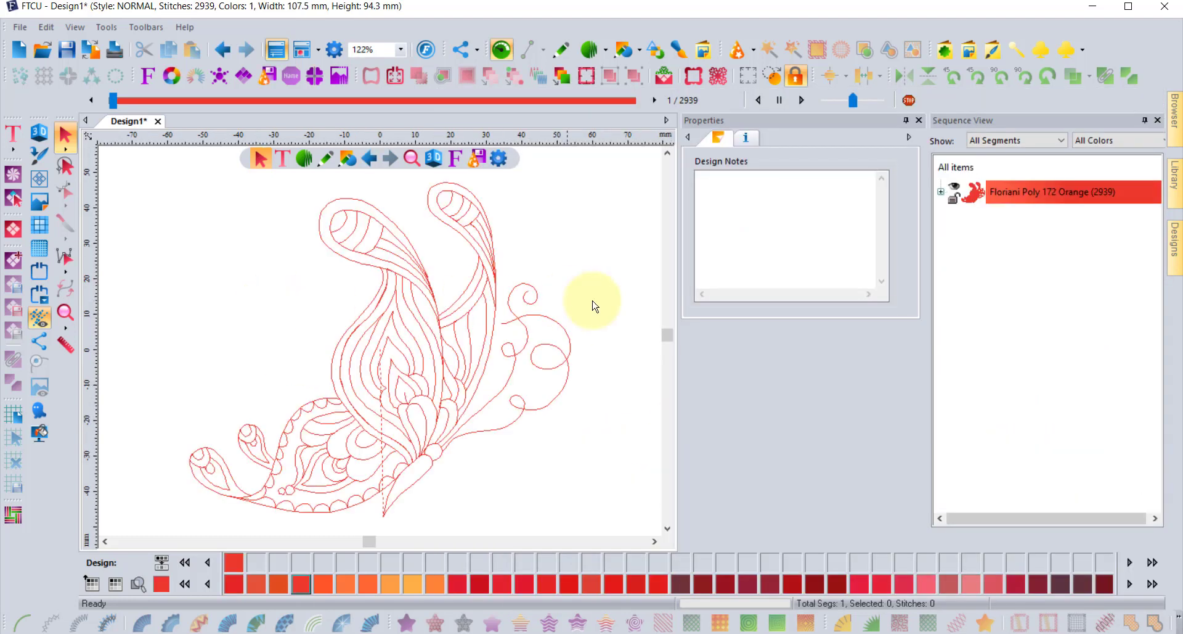
click(39, 270)
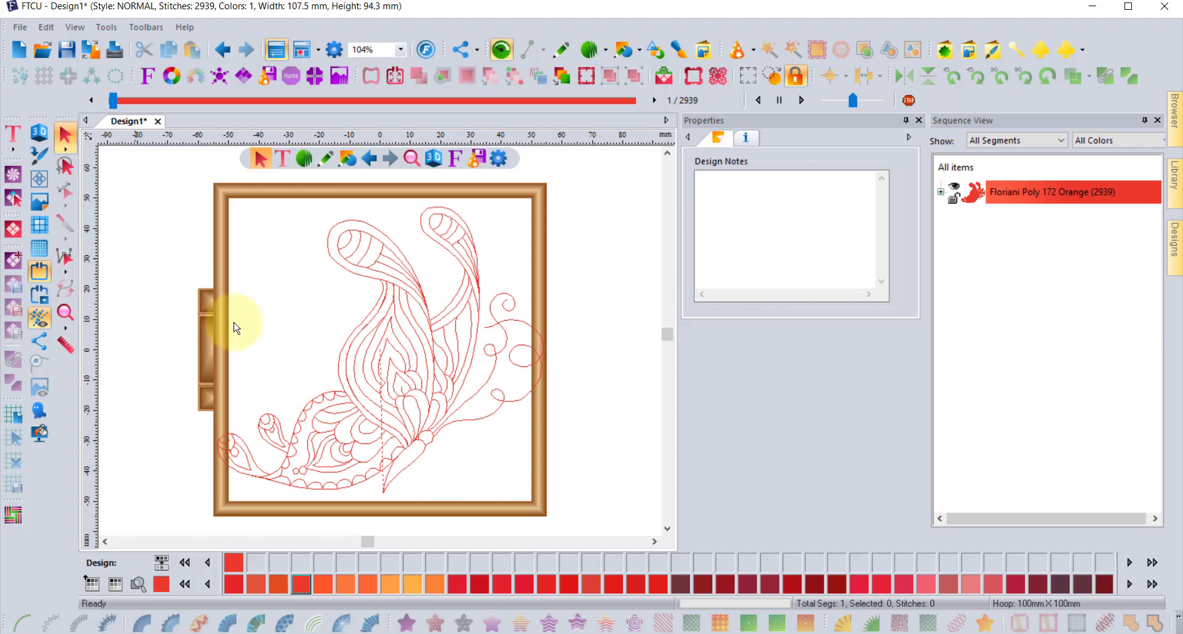
click(39, 294)
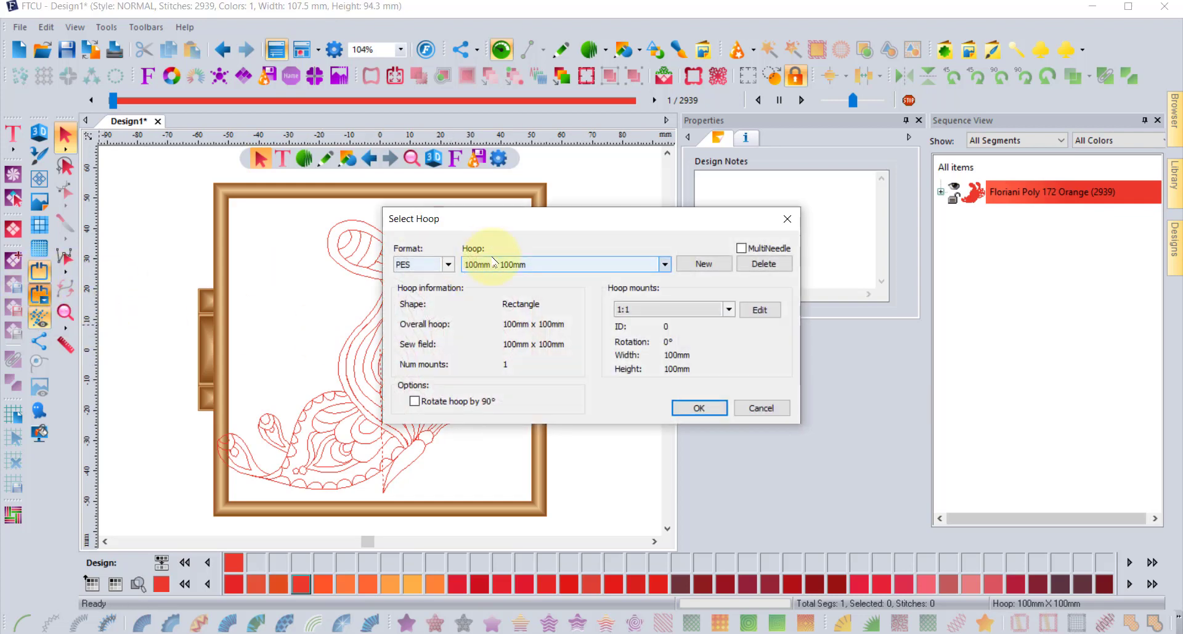
click(495, 264)
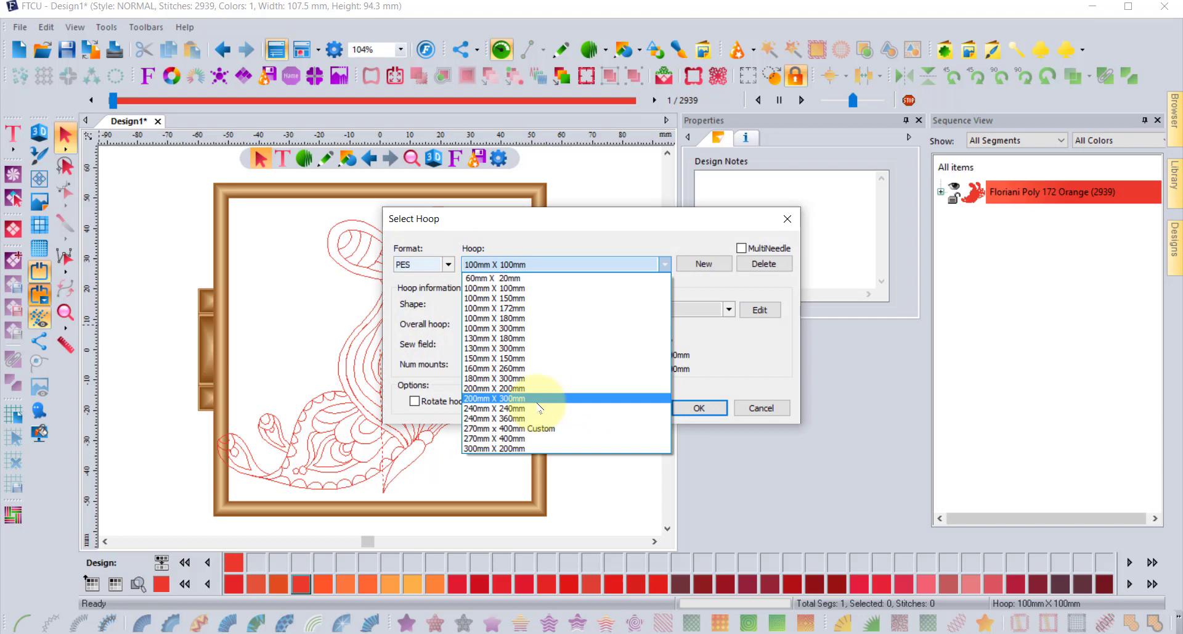
click(539, 408)
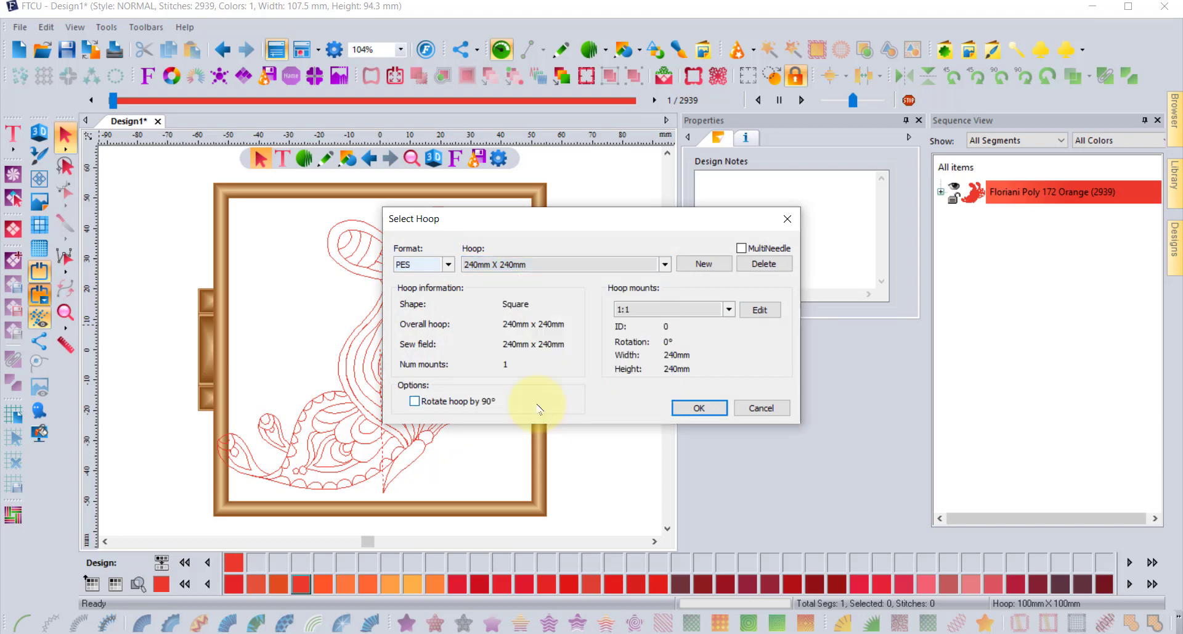
click(409, 267)
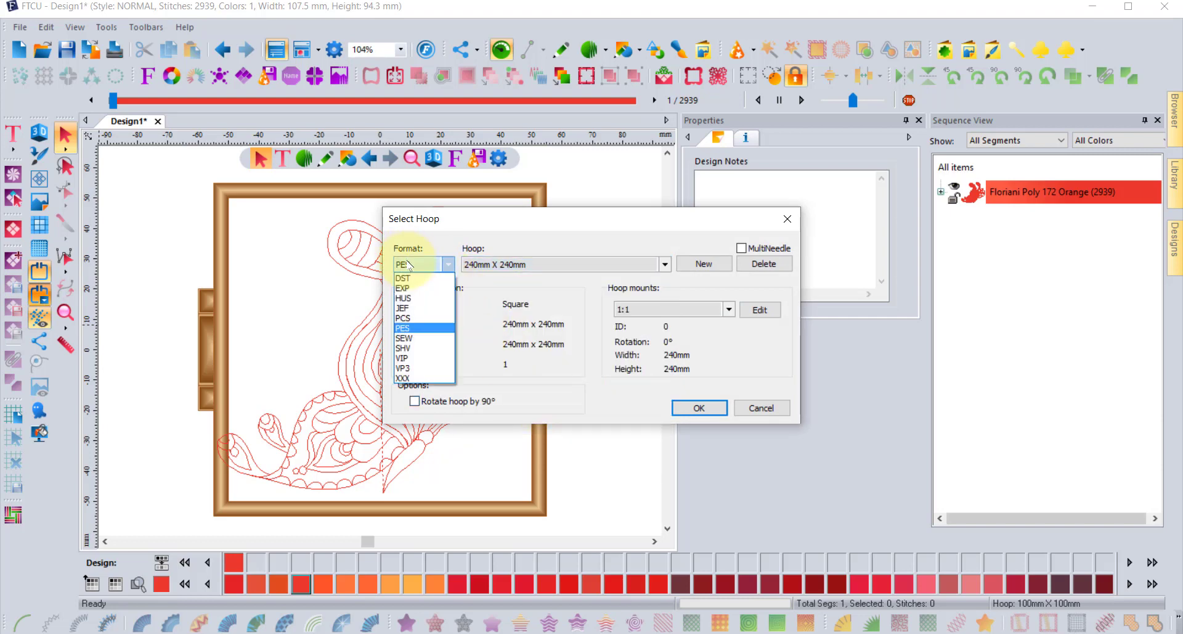
click(410, 328)
click(493, 266)
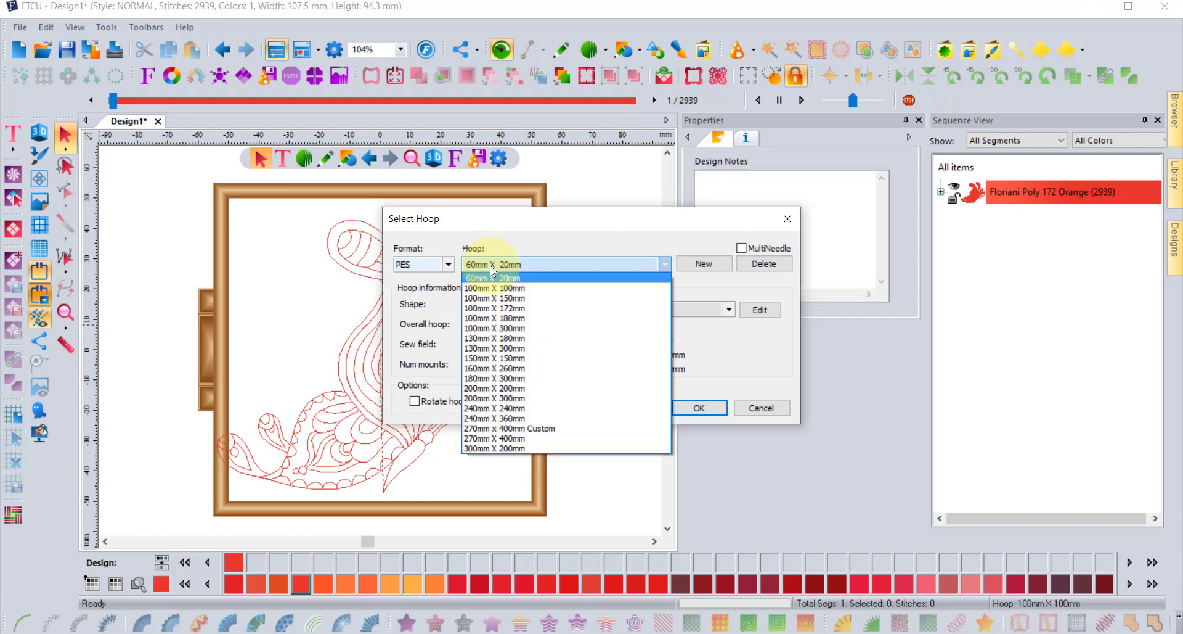
click(500, 408)
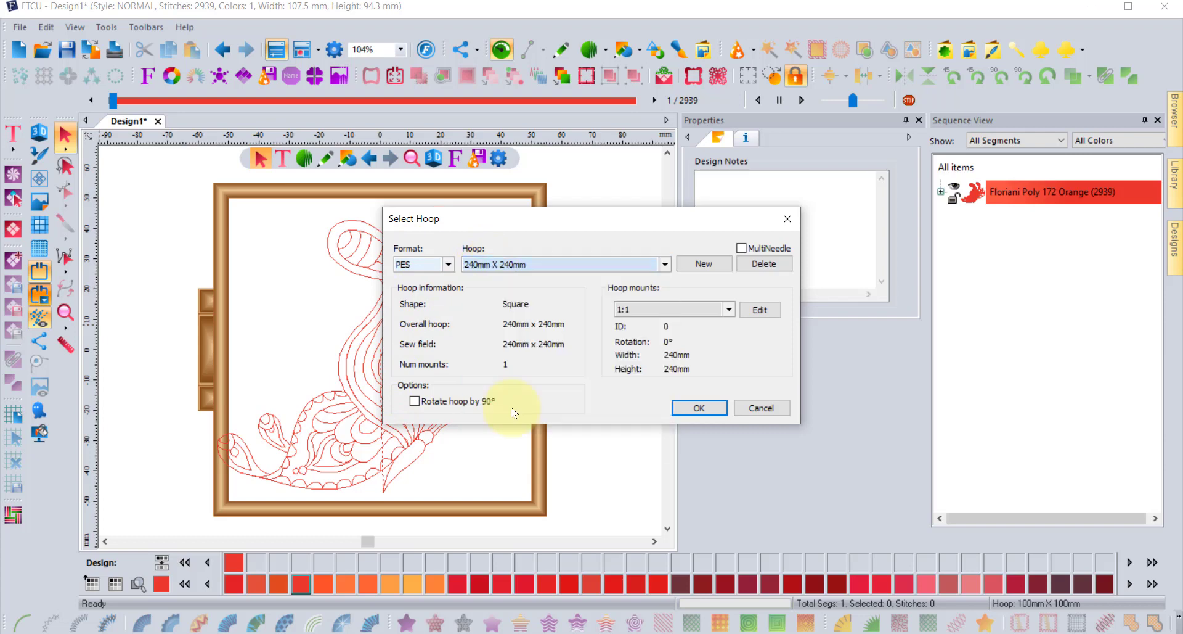
click(699, 408)
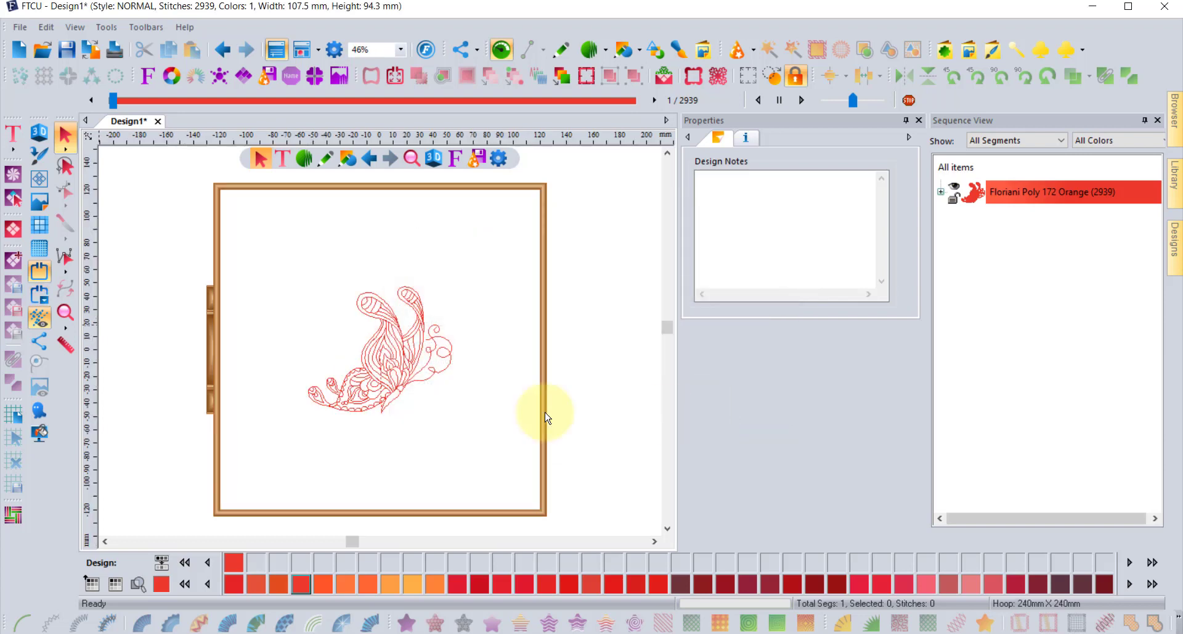
- Drag in Butterfly 3 and Butterfly 6, then arrange all three butterflies within the hoop
drag(447, 403, 389, 346)
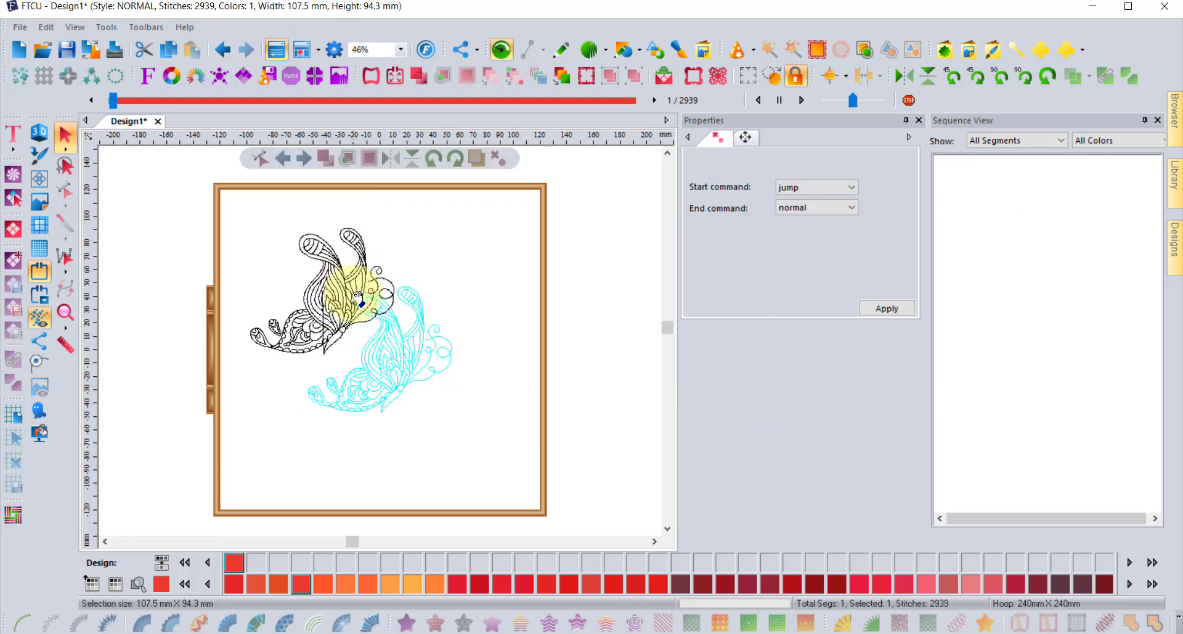
click(1174, 251)
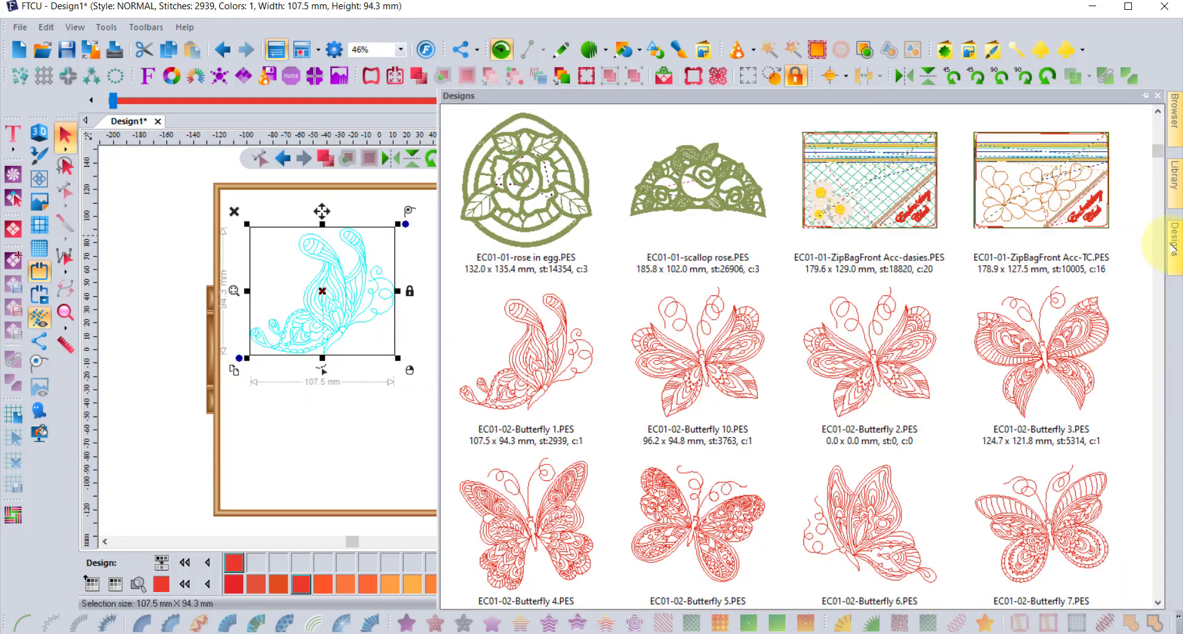
drag(1056, 348, 364, 415)
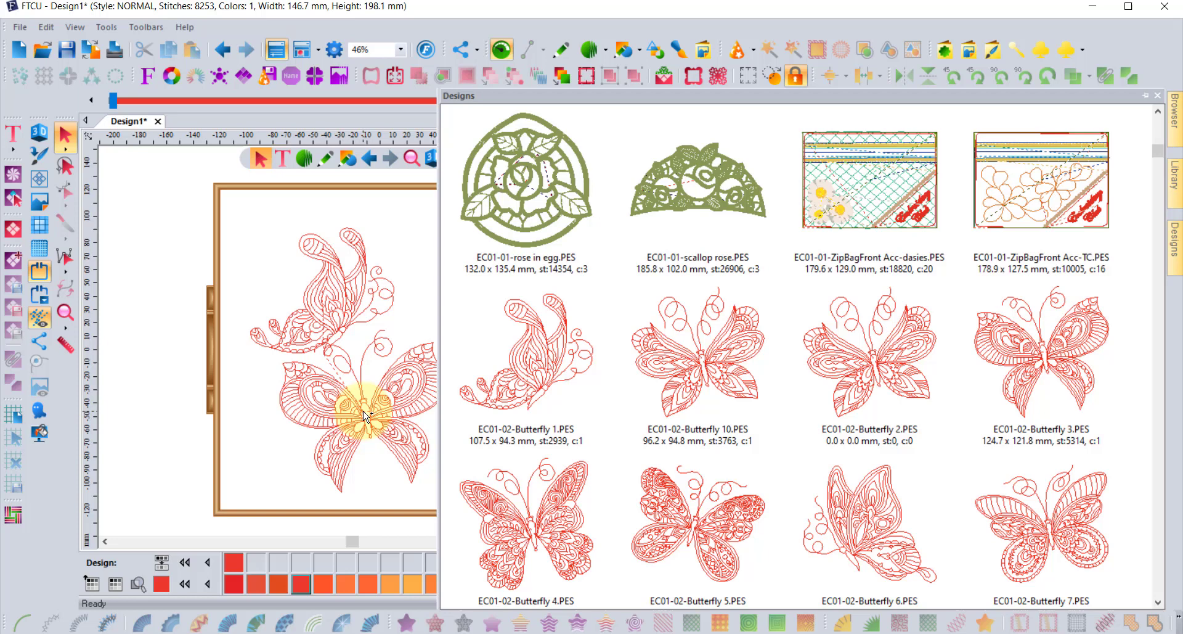
drag(841, 536, 467, 300)
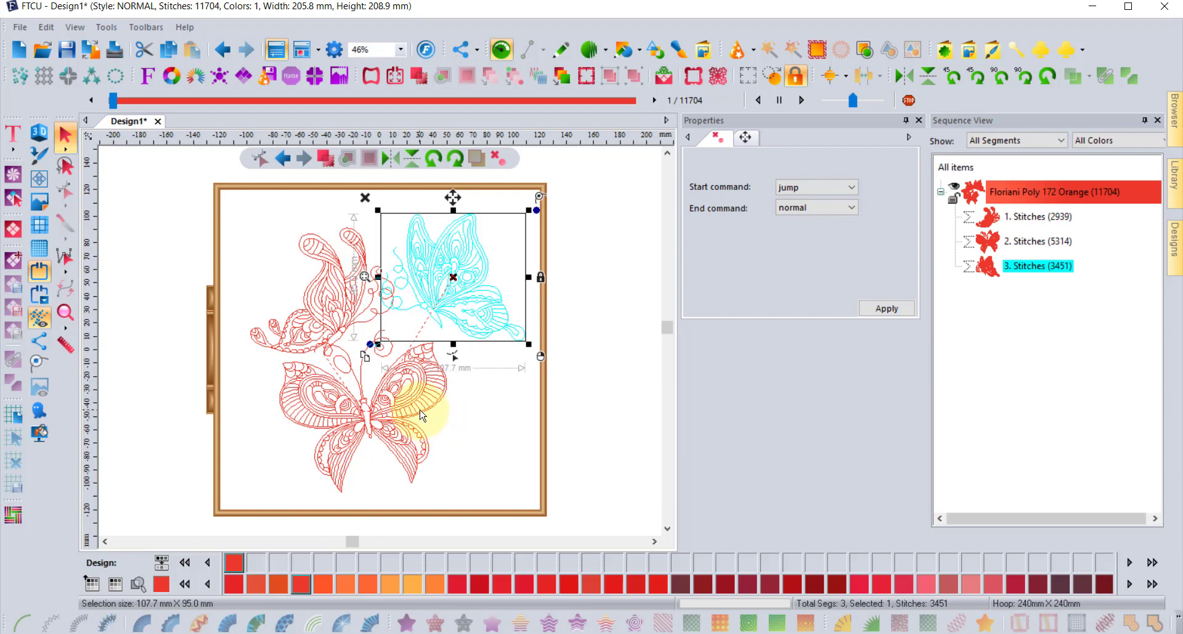
mouse_move(421, 415)
mouse_down()
mouse_move(450, 415)
mouse_move(441, 405)
mouse_up()
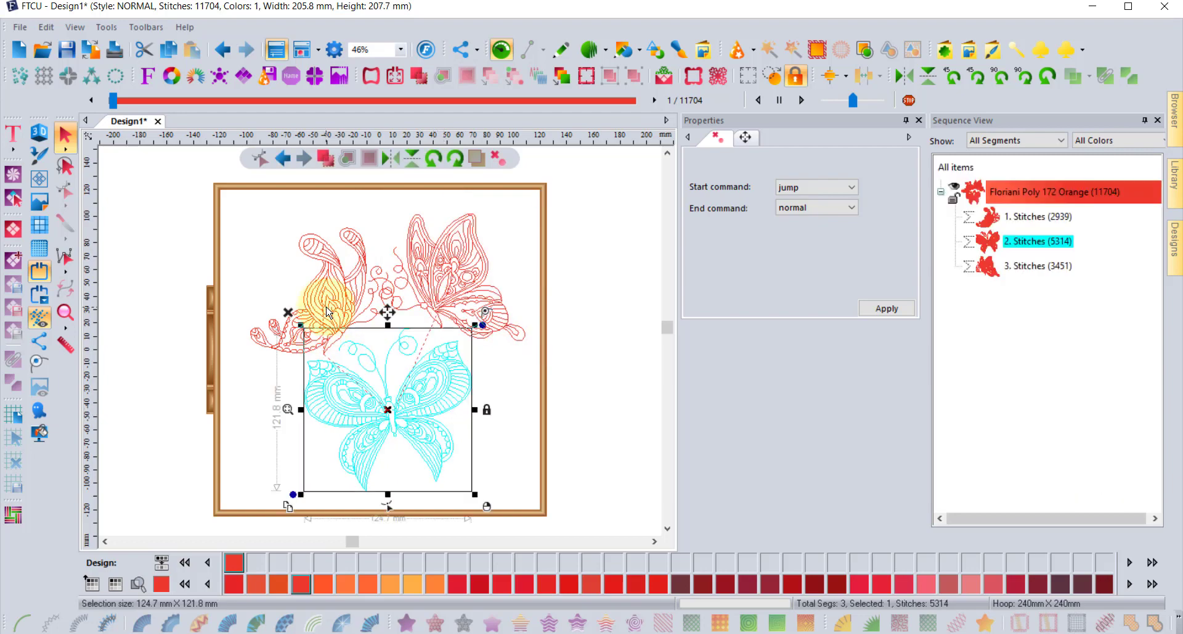
drag(326, 311, 306, 300)
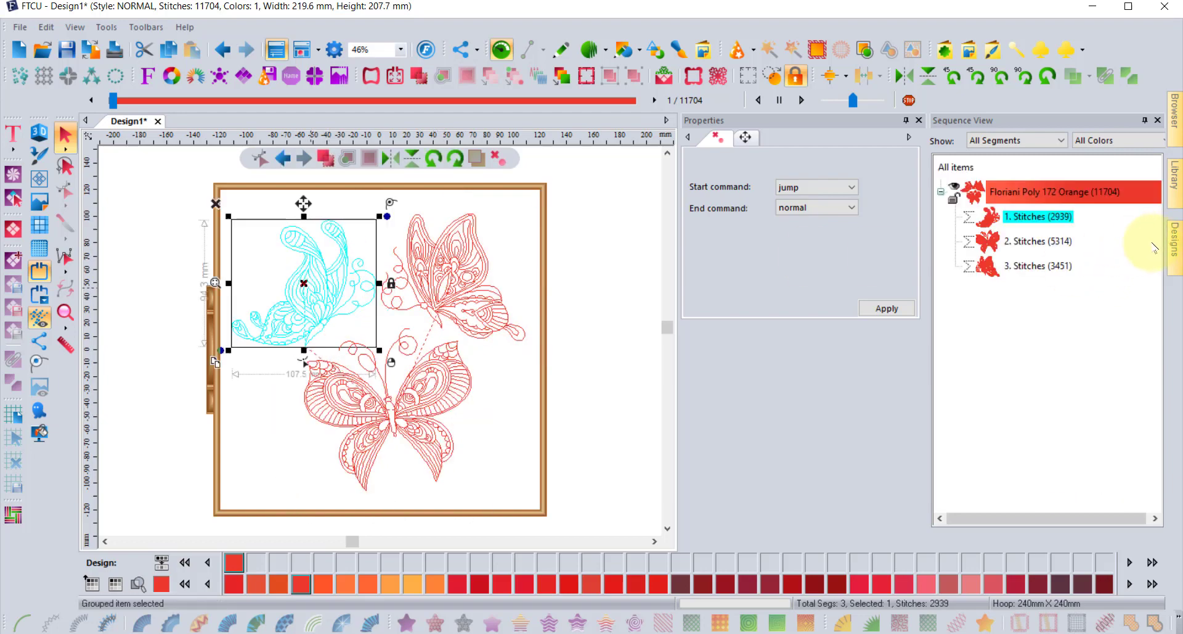
mouse_move(1175, 240)
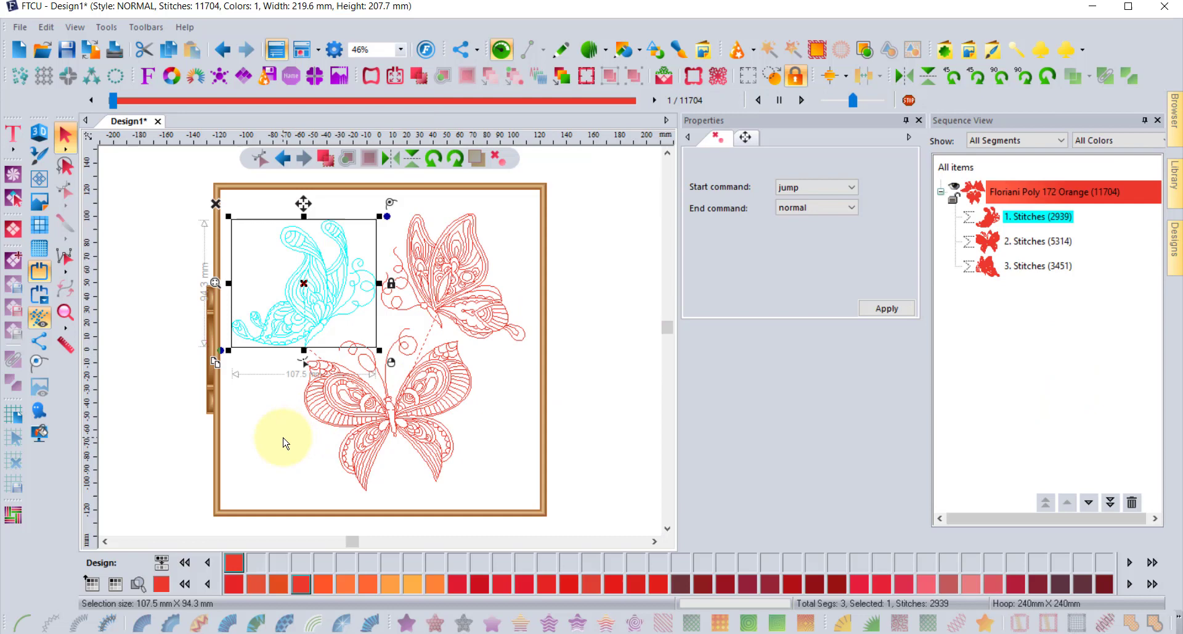
- Select the top-left 2939-stitch butterfly and scale it down to 103.1 × 90.4 mm
click(283, 442)
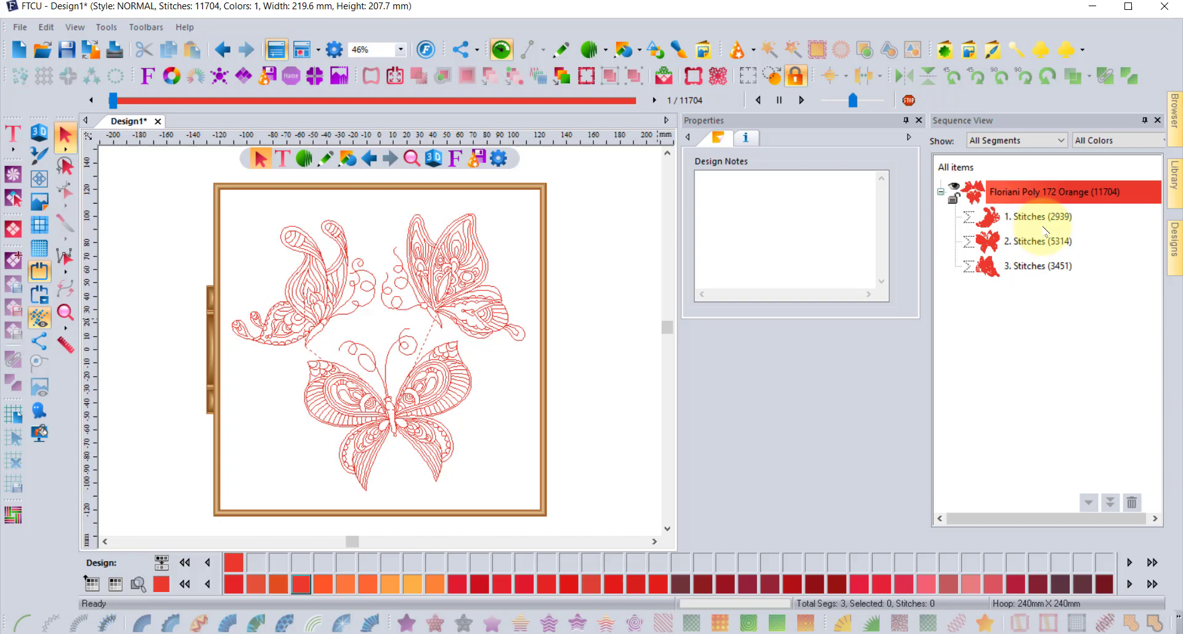
click(484, 270)
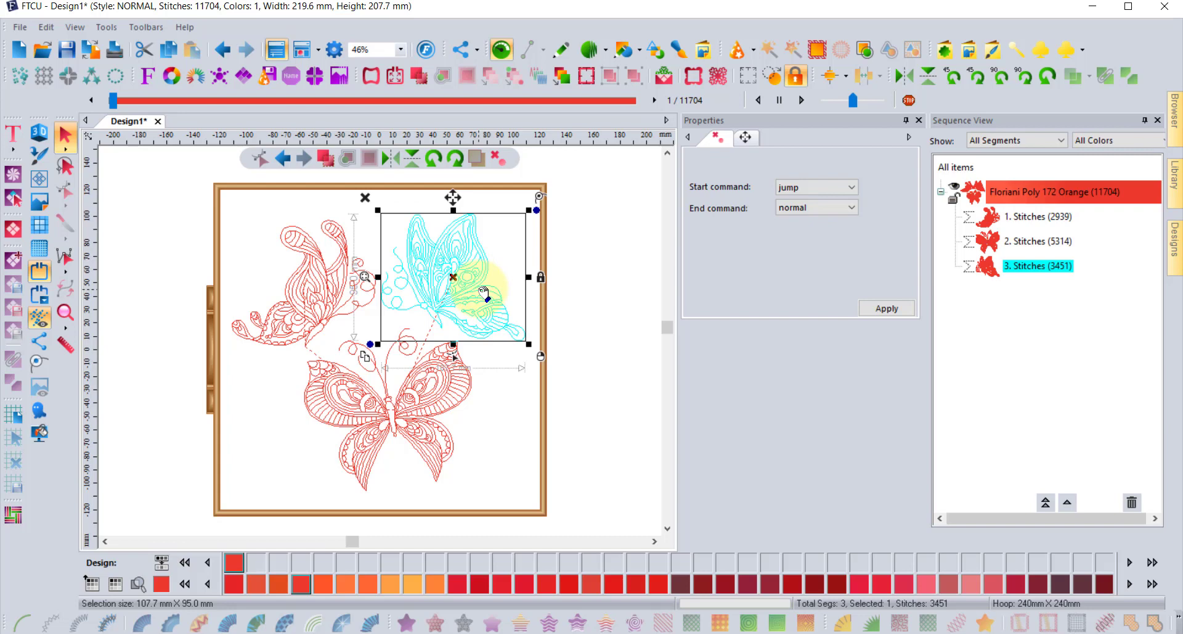
click(579, 225)
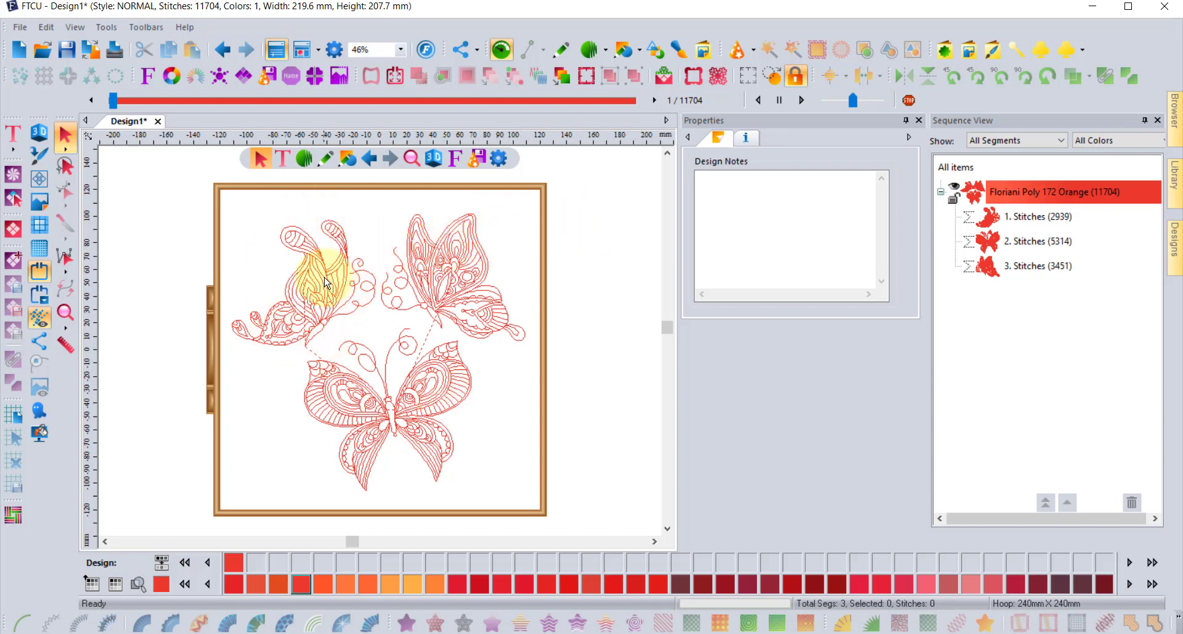
click(303, 277)
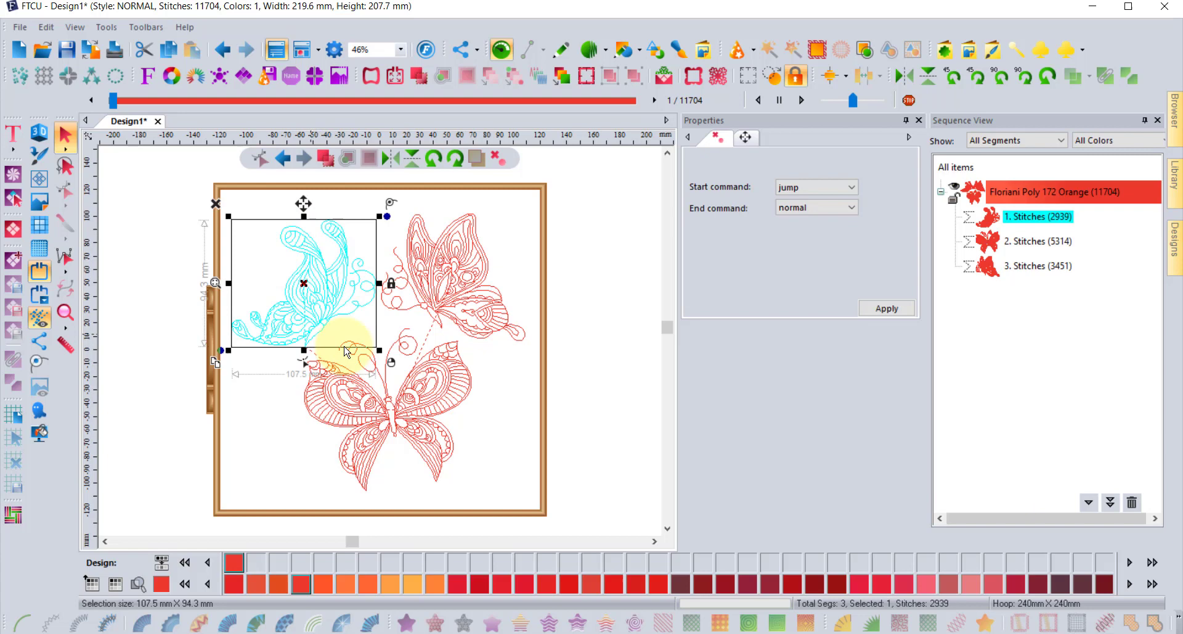
drag(379, 349, 372, 345)
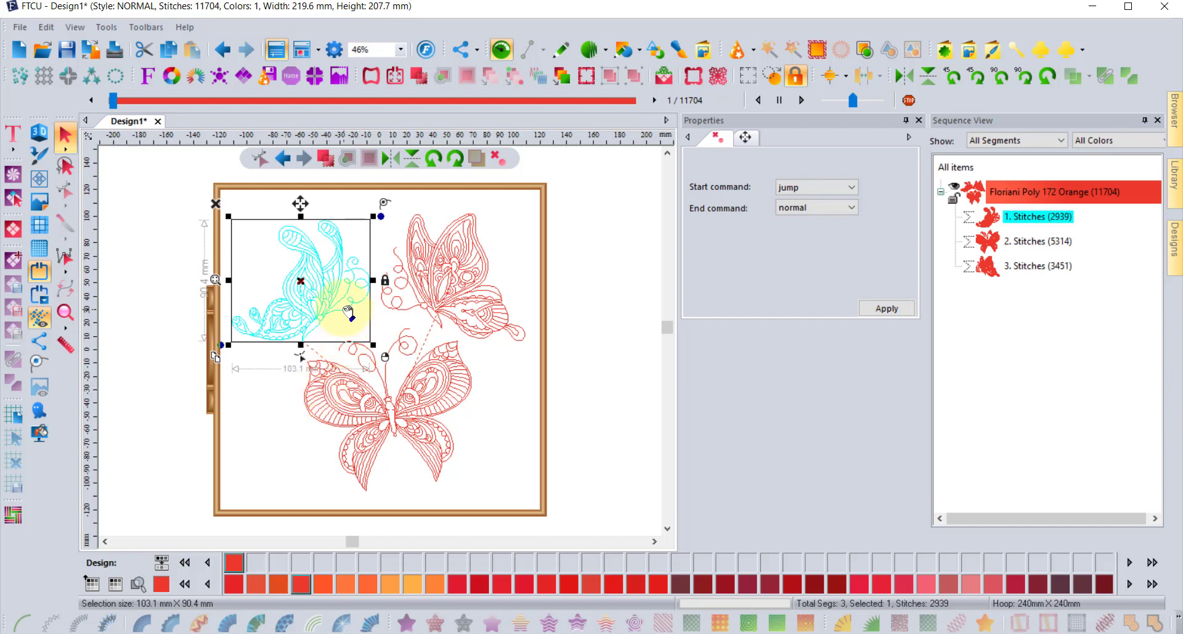
- Convert the upper-left butterfly to outlines, leaving 43 run segments totalling 12154 stitches
right_click(317, 269)
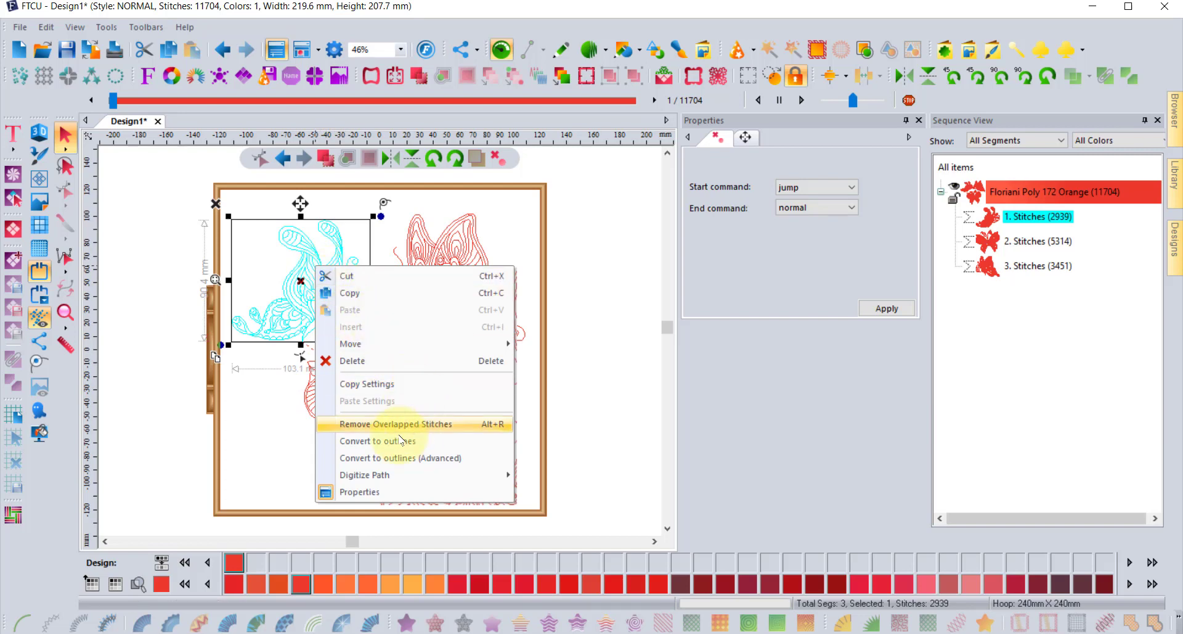
click(401, 442)
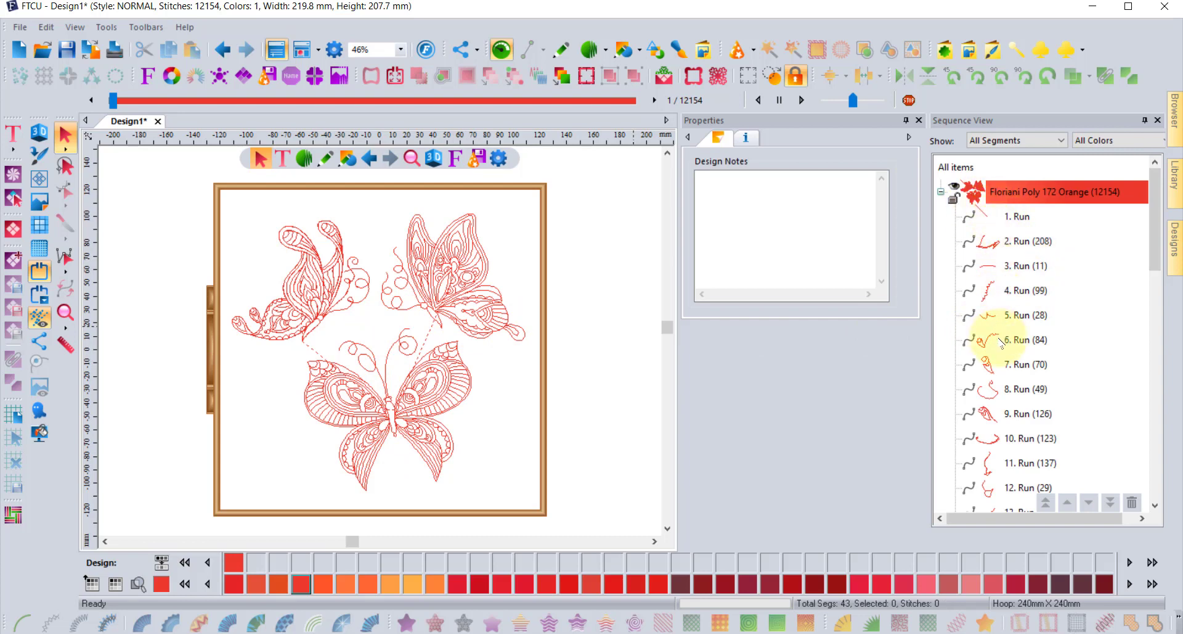
scroll(1000, 343, down, 1)
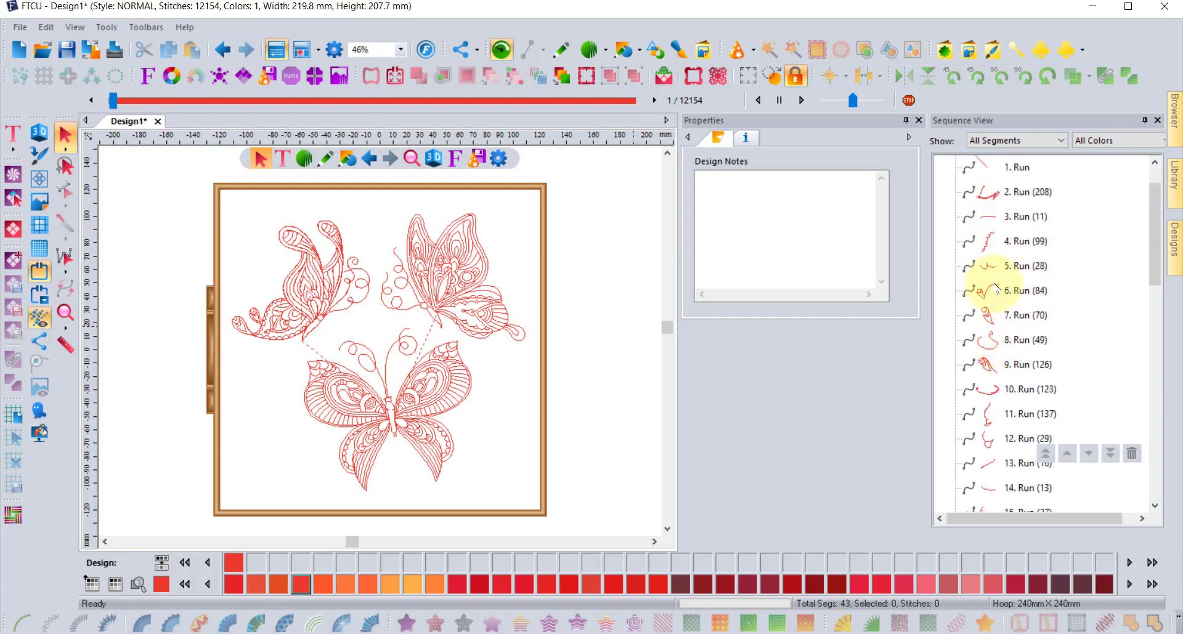
scroll(980, 203, up, 1)
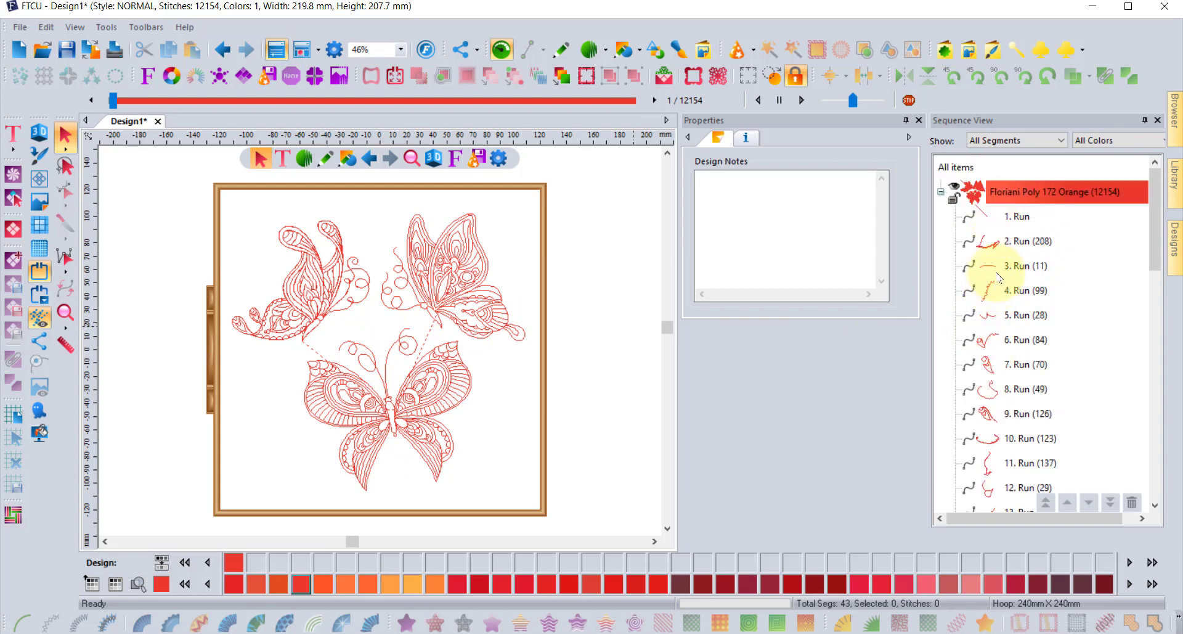
click(942, 192)
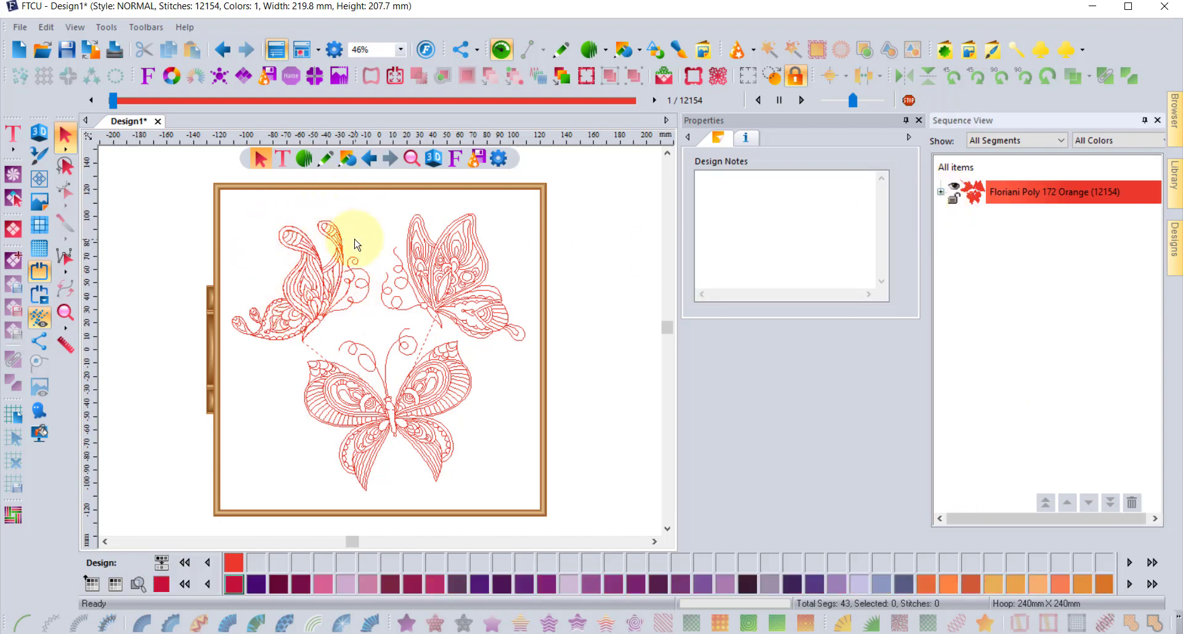
- Place the cupcake design from the design library and convert its stitches to outlines
click(1174, 185)
click(1174, 227)
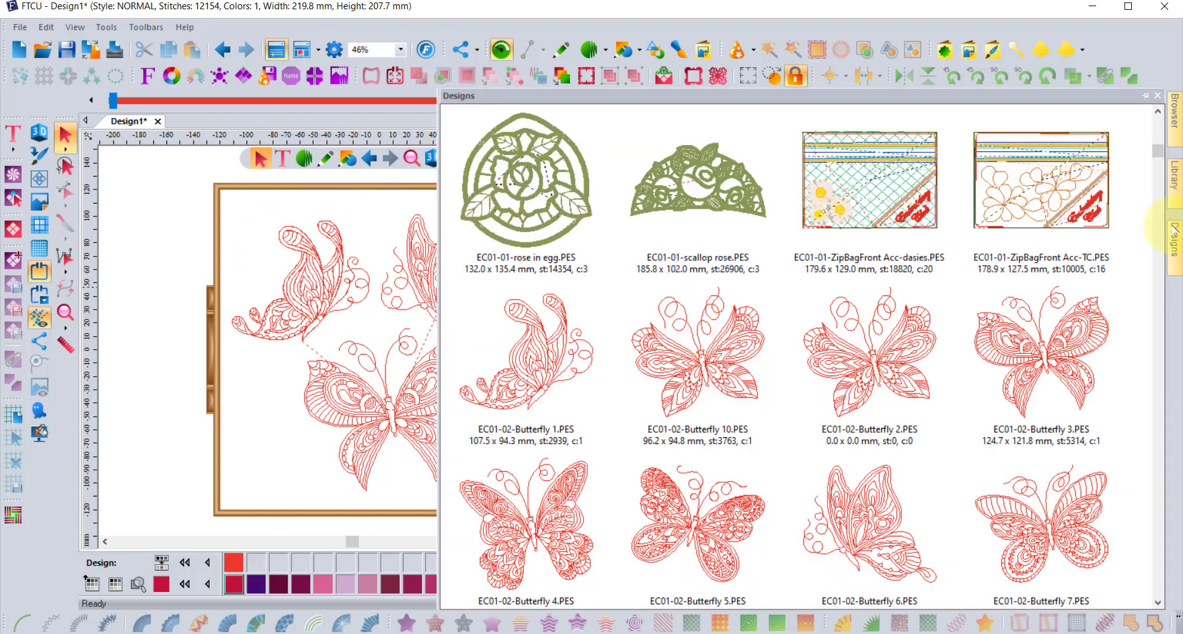
scroll(1039, 340, down, 3)
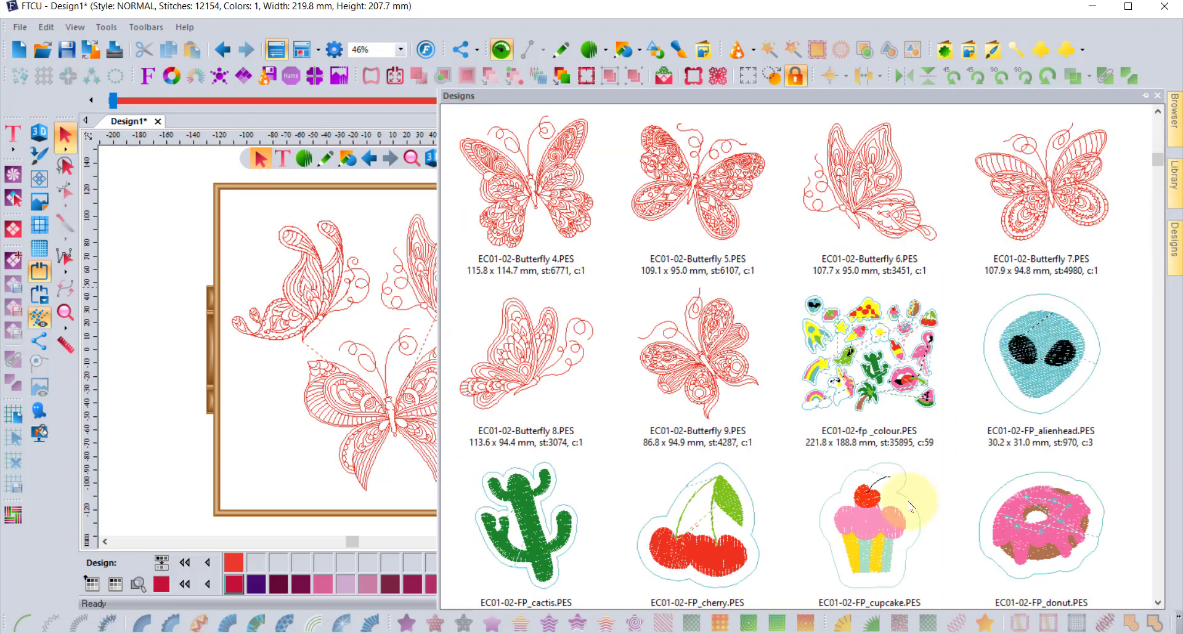
click(293, 445)
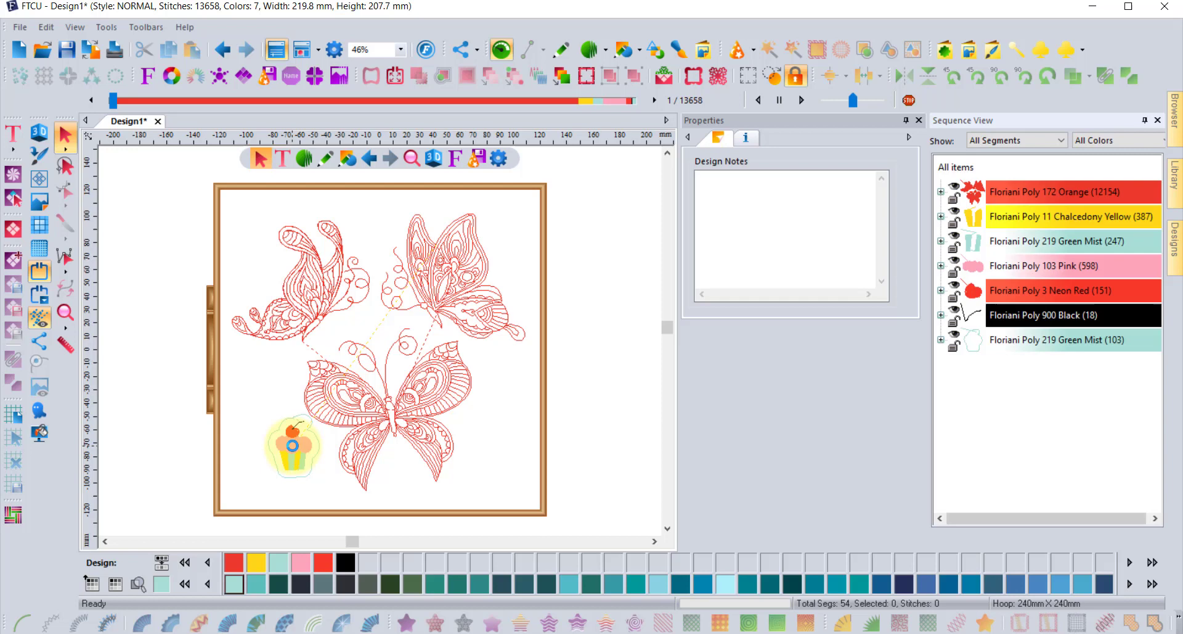
scroll(288, 462, up, 2)
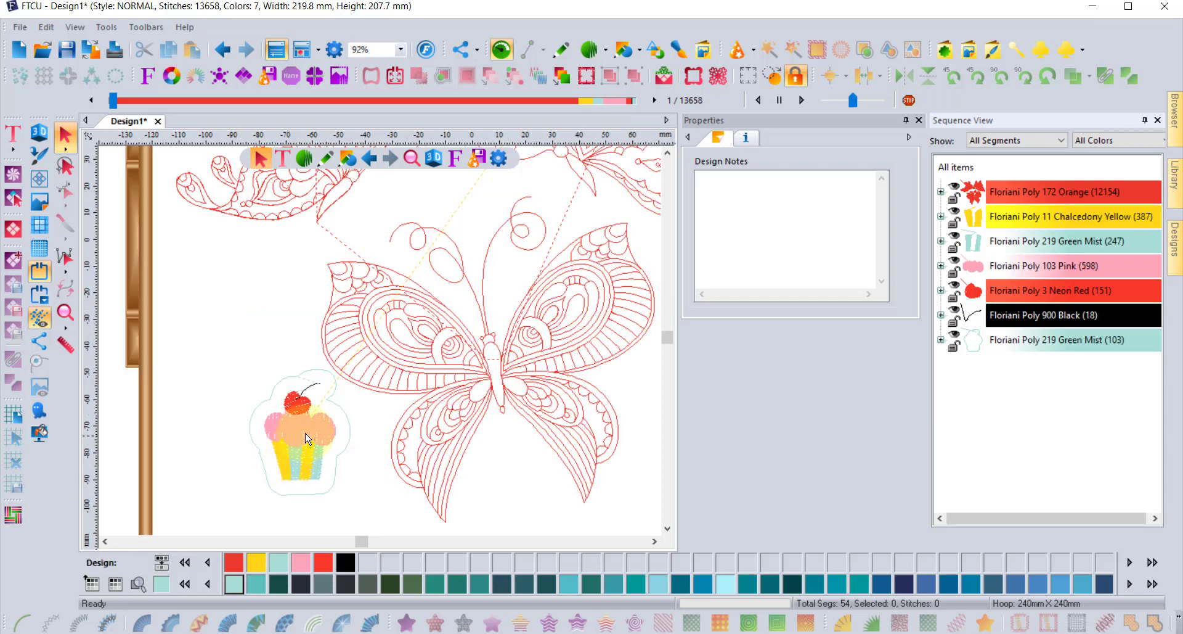
click(308, 437)
right_click(307, 436)
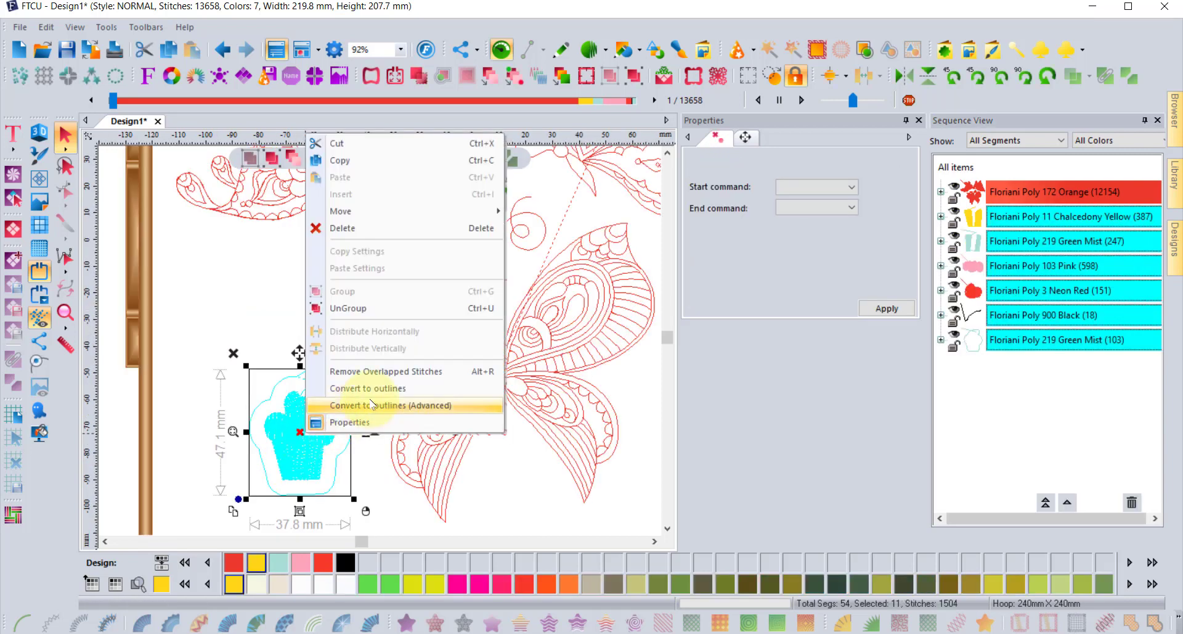
click(388, 389)
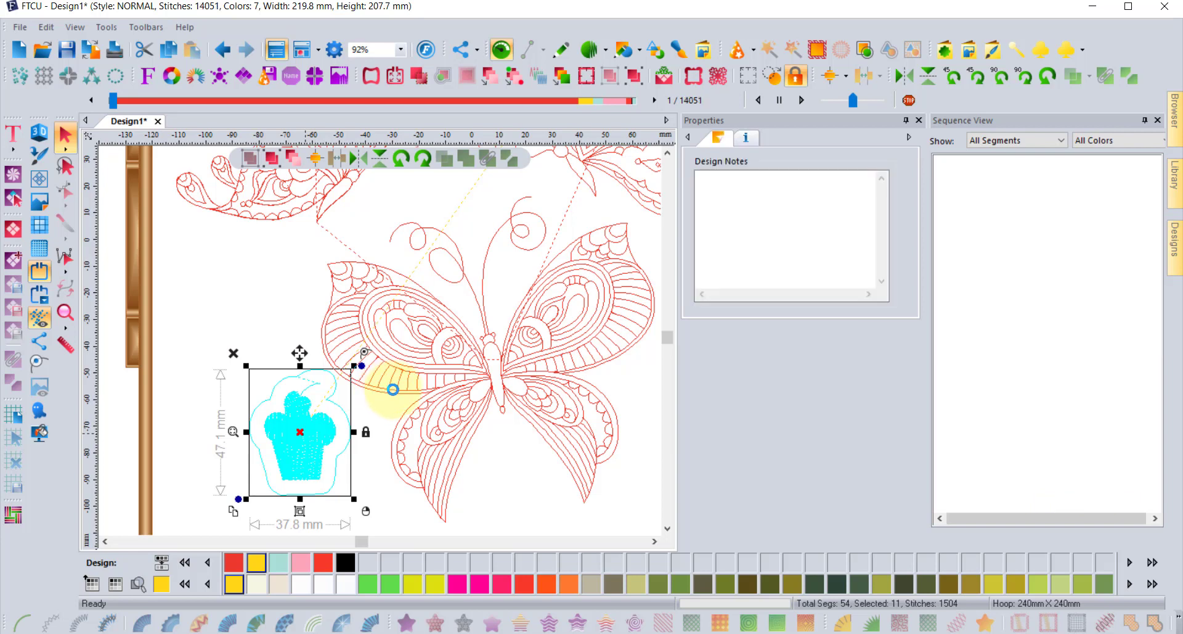
- Enlarge the cupcake from its top-left corner to 53.1 × 66.2 mm
drag(219, 344, 406, 523)
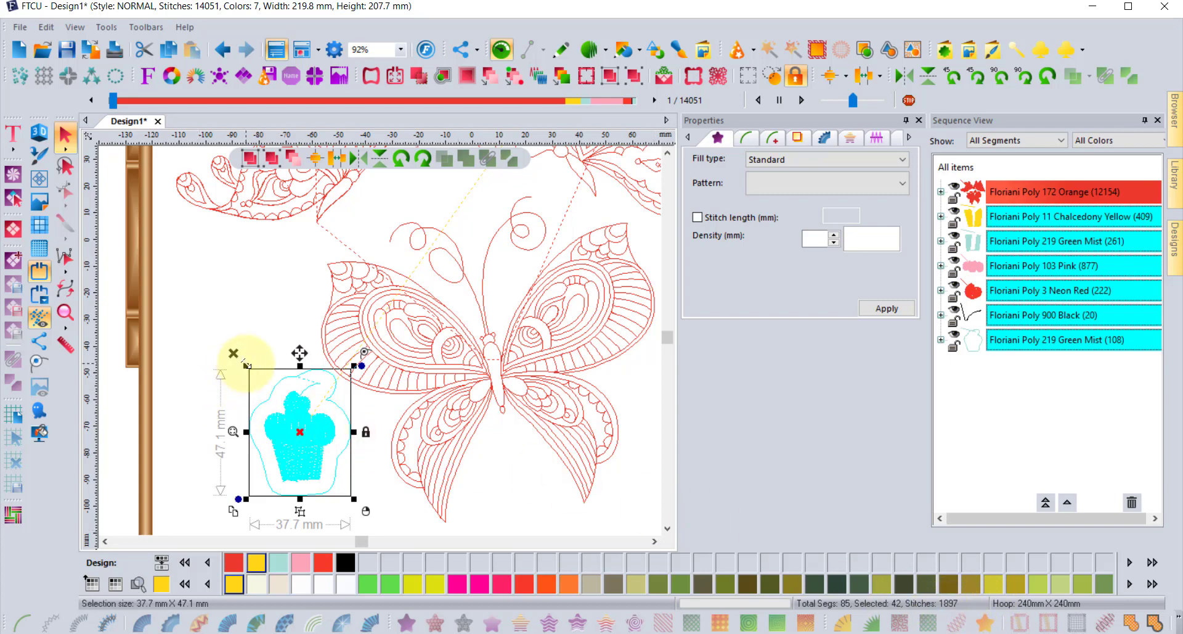
click(246, 364)
drag(202, 350, 370, 527)
drag(246, 366, 197, 320)
click(323, 424)
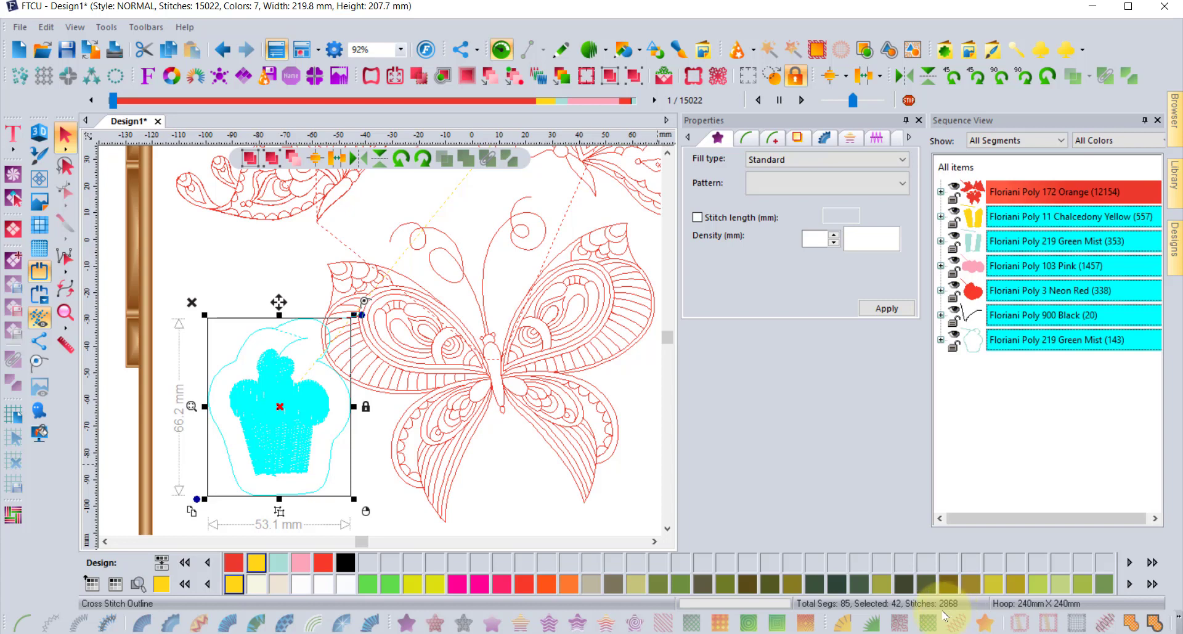
click(195, 262)
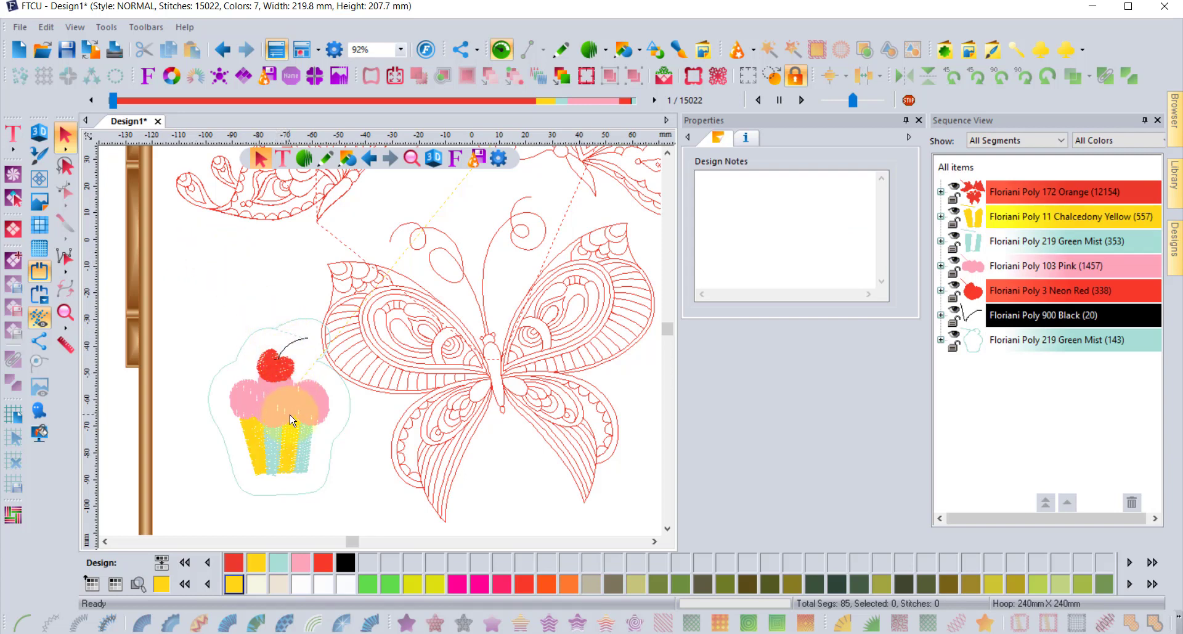
- Drag the EC01-02-FP_cherry.PES design onto the canvas left of the cupcake, giving 16372 stitches
scroll(292, 421, down, 2)
click(1174, 252)
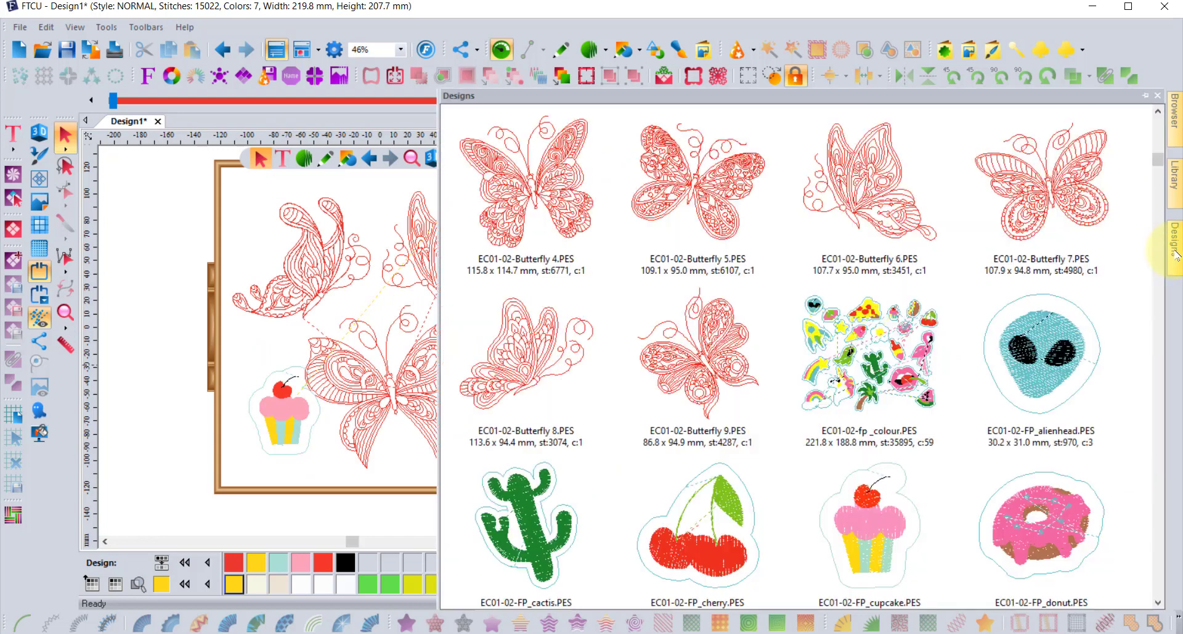
drag(722, 543, 190, 343)
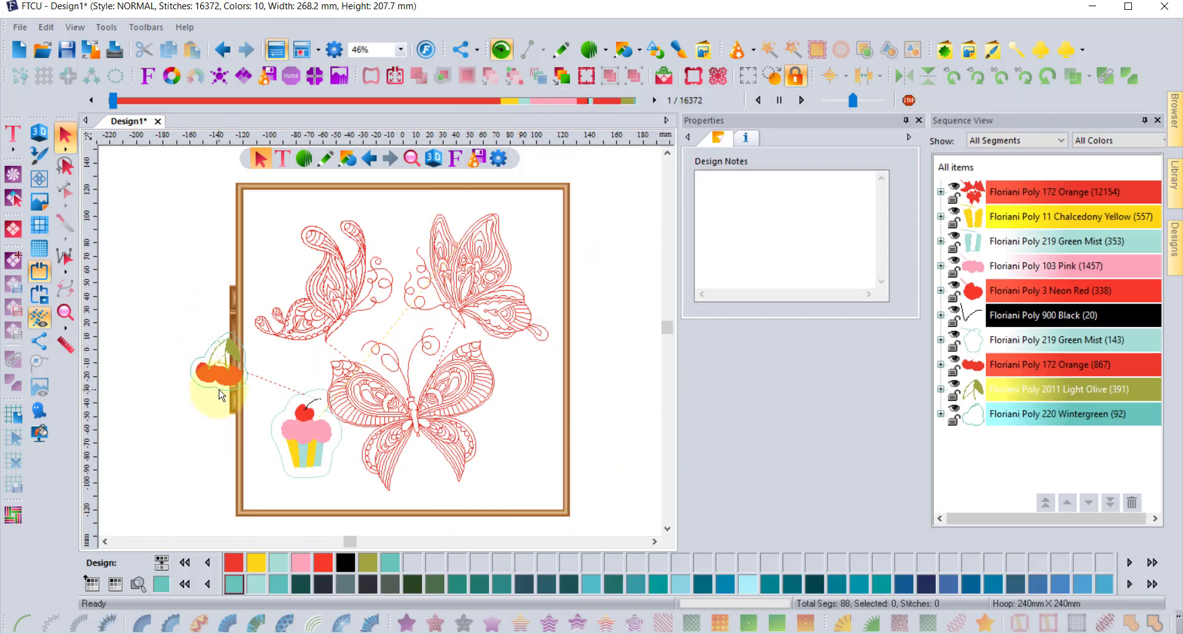
click(942, 365)
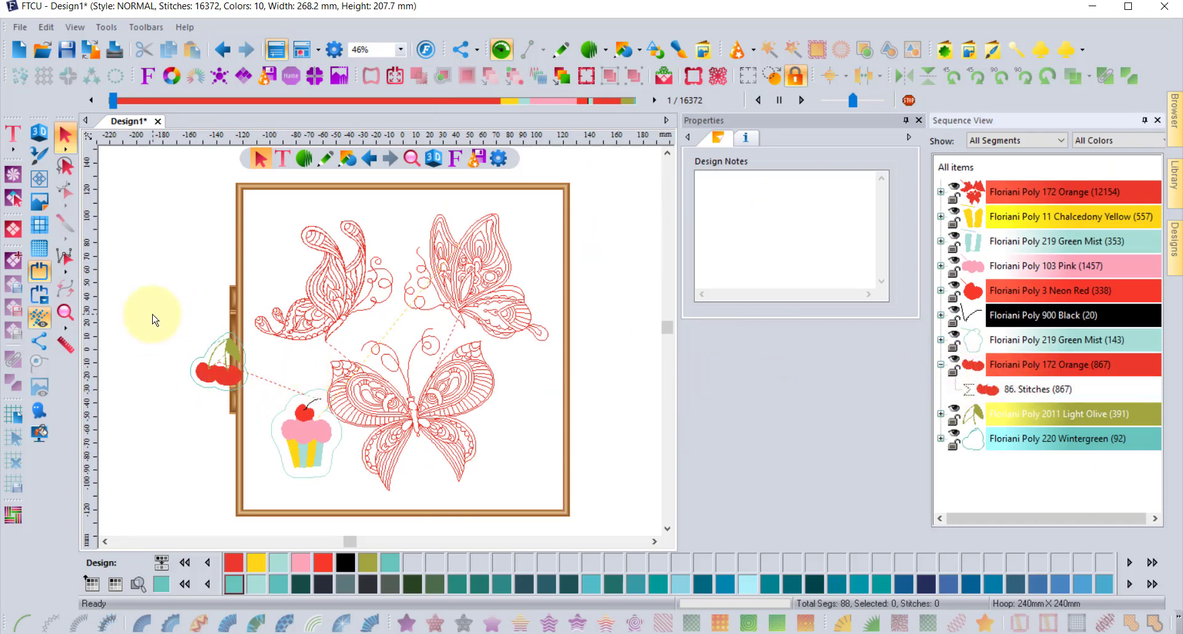
scroll(206, 338, up, 2)
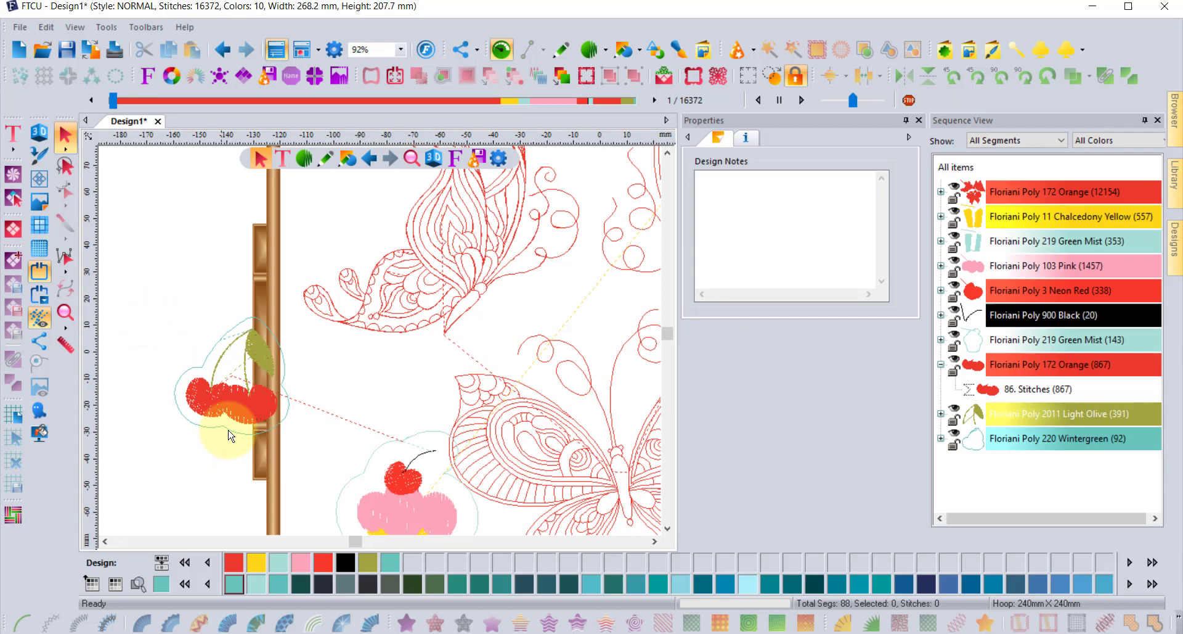
scroll(240, 409, down, 2)
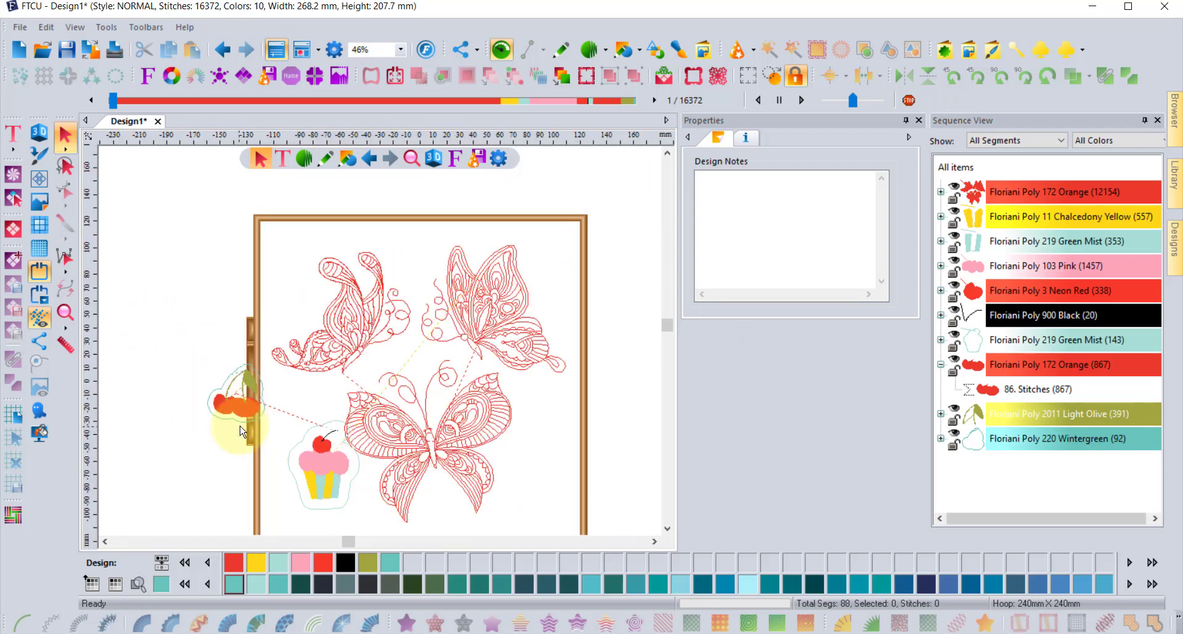
- Create Design2 with the cupcake, and move the cherries to the cupcake's right
click(20, 49)
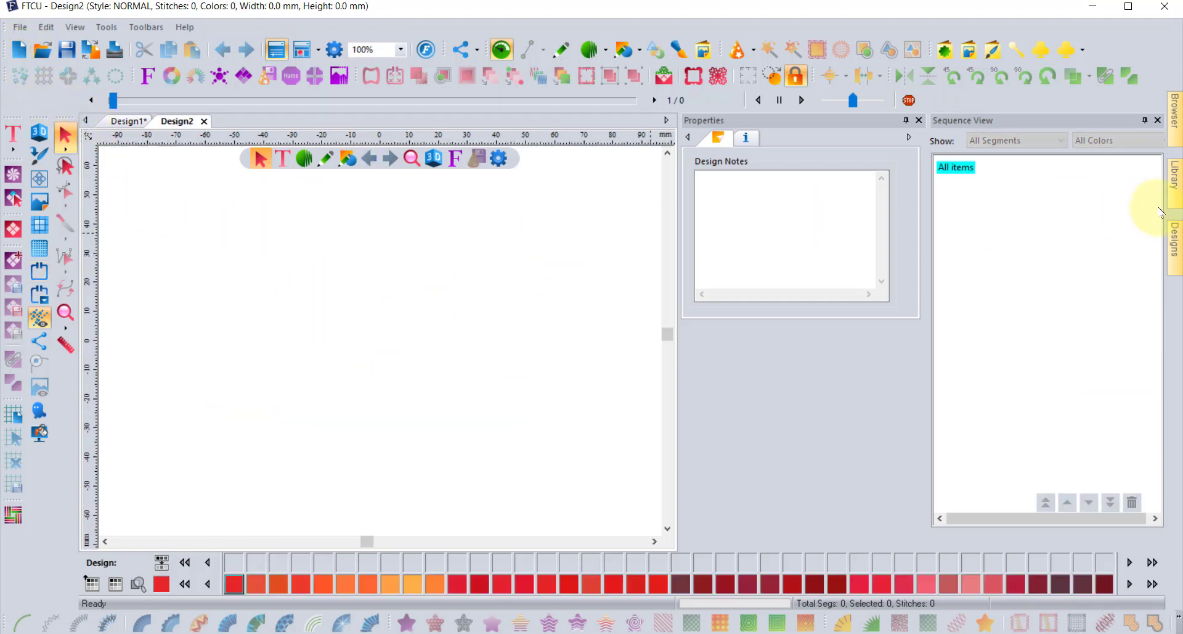
mouse_move(1174, 237)
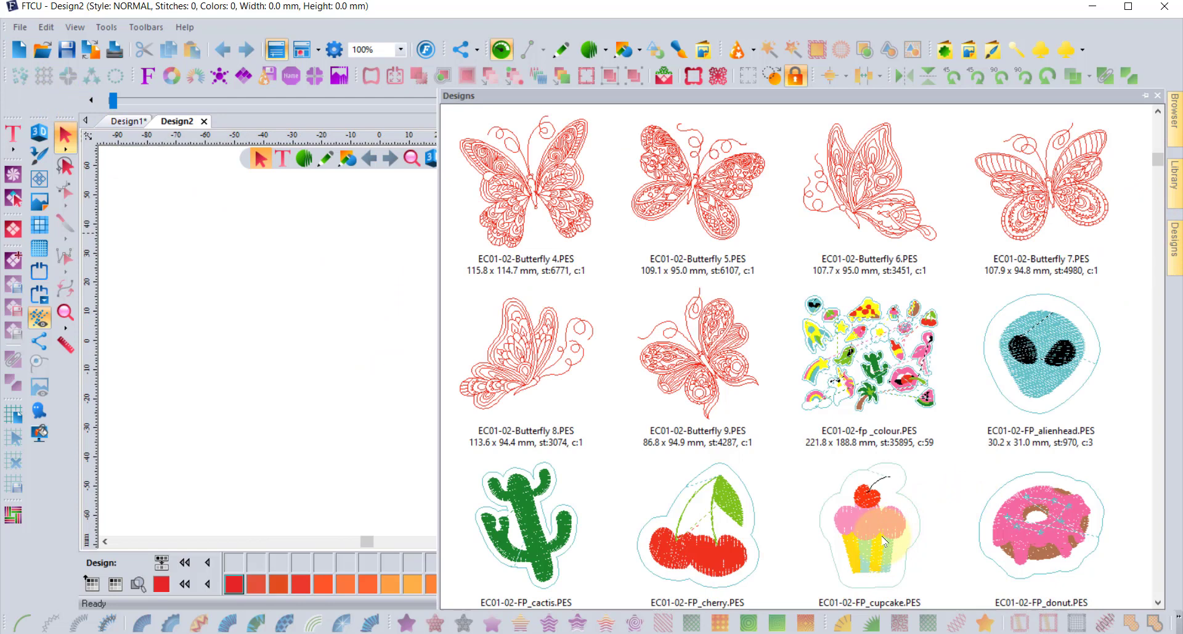
drag(885, 541, 239, 375)
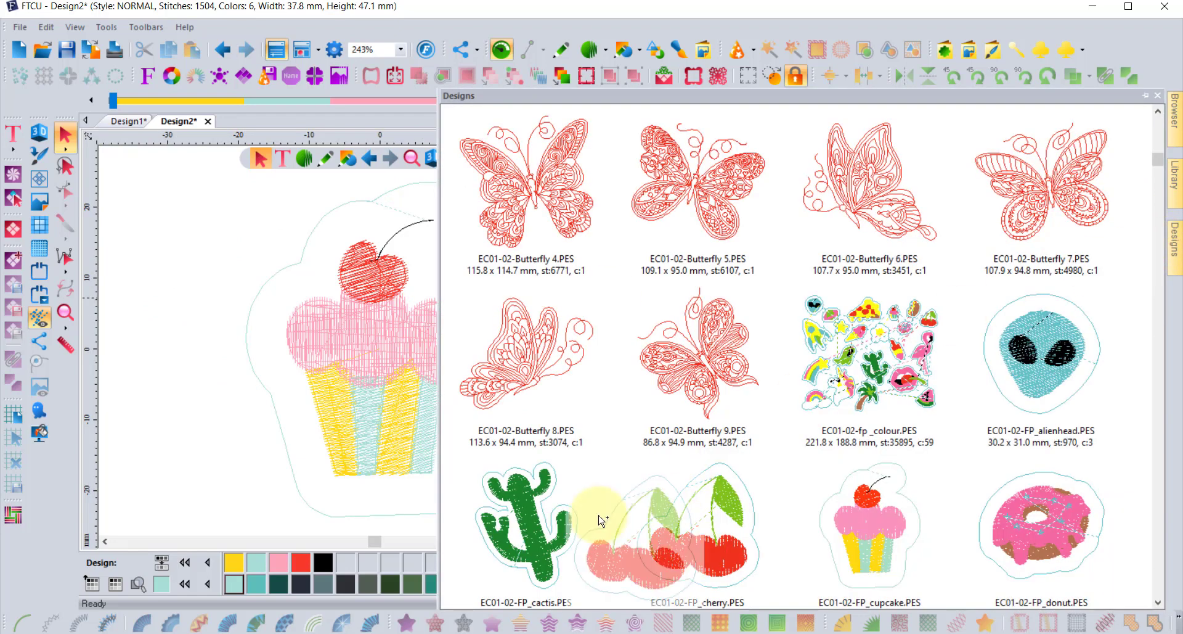
scroll(241, 331, down, 2)
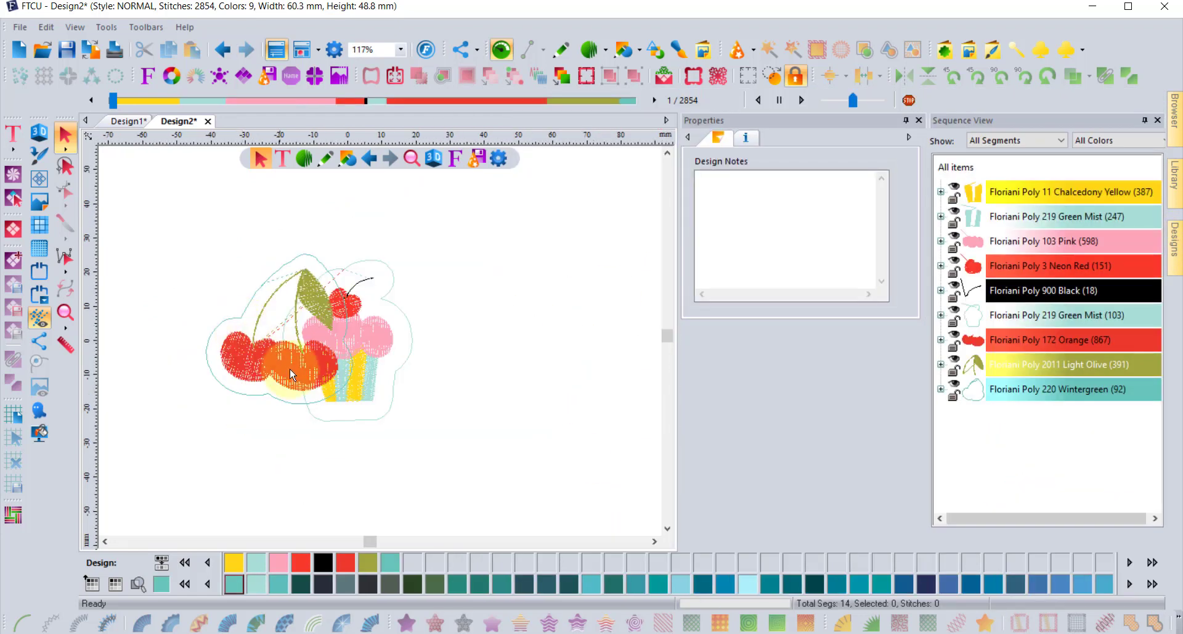
click(290, 369)
drag(290, 369, 493, 412)
click(471, 231)
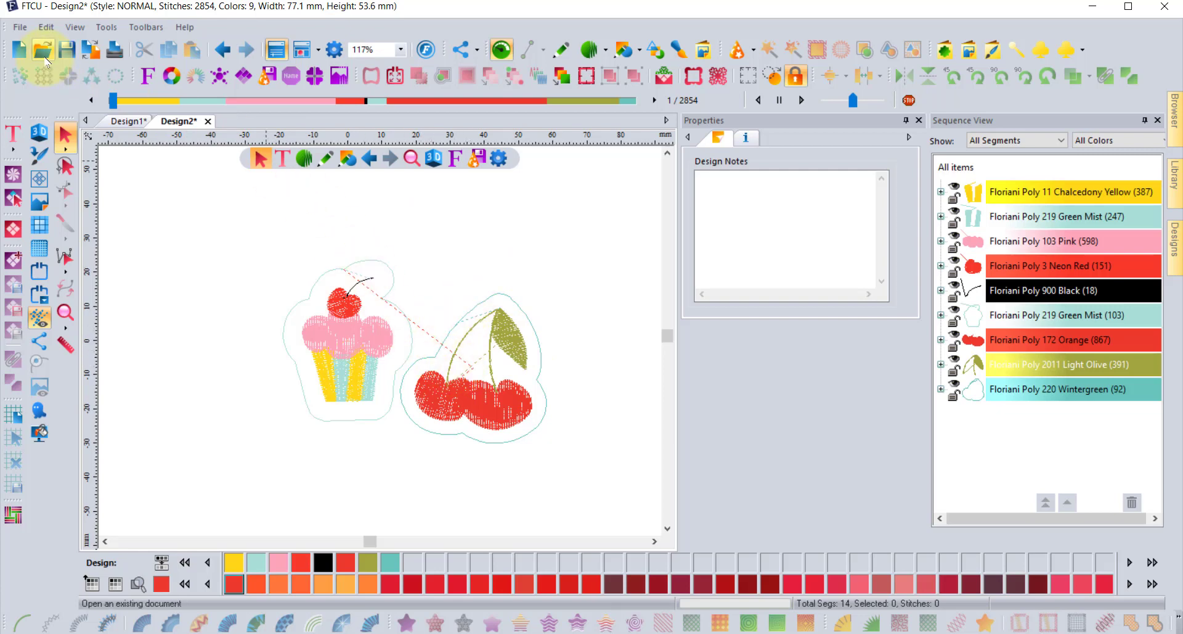
- Save the cupcake-and-cherries design to the Desktop as a PES v11 file named 'TREV'
click(66, 52)
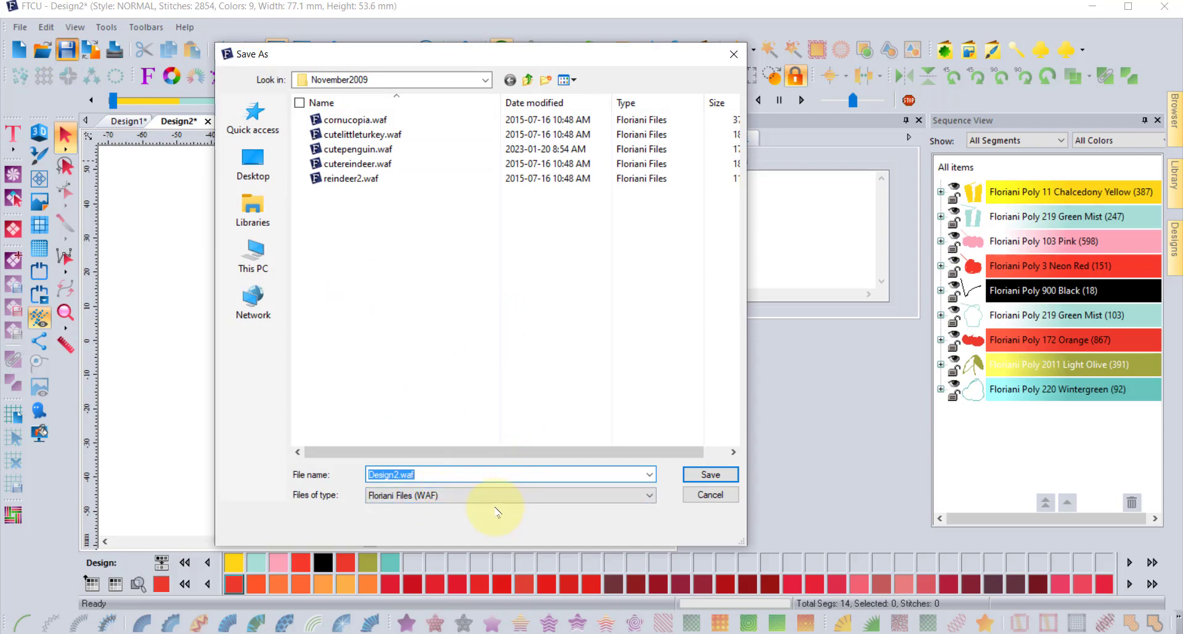
click(253, 162)
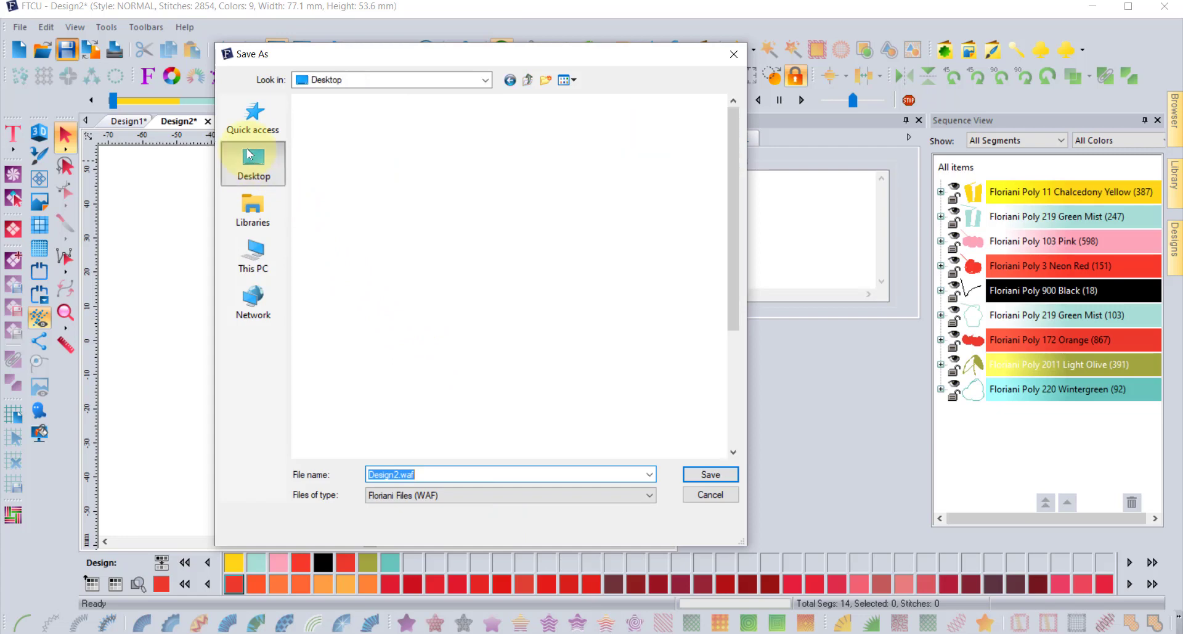
click(426, 493)
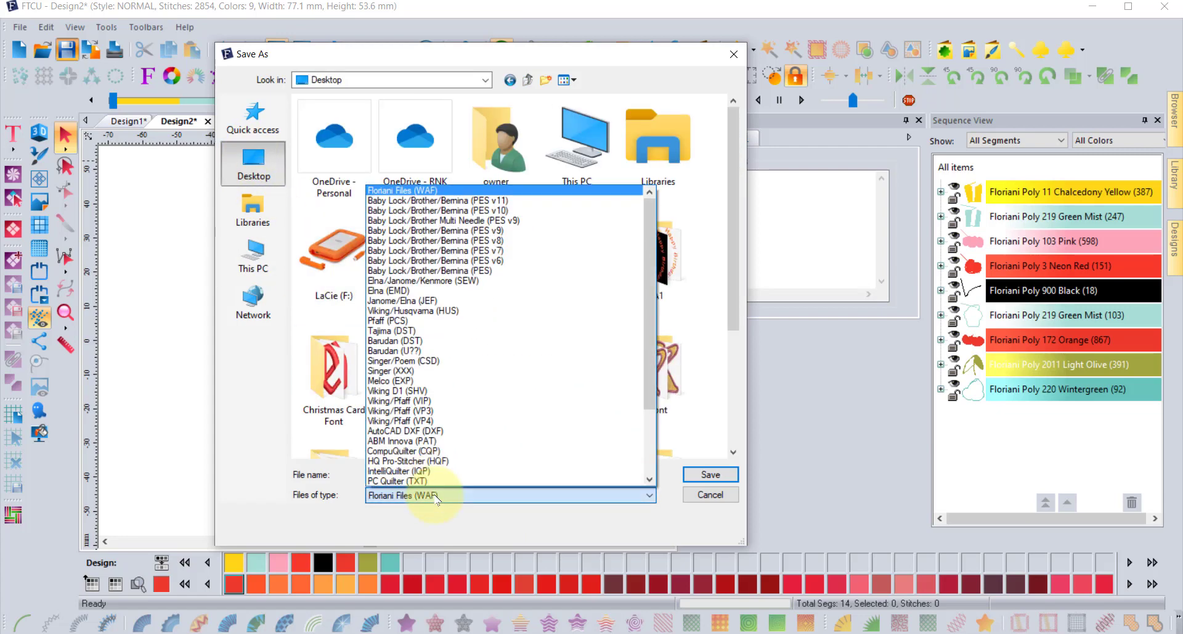
click(482, 205)
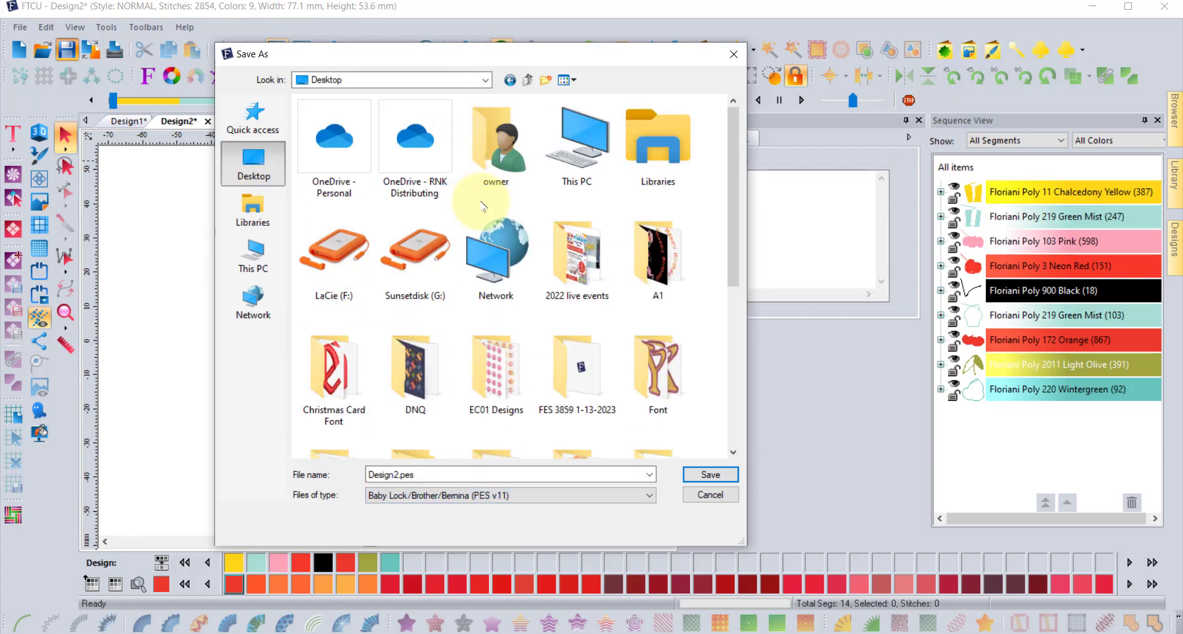
double_click(385, 473)
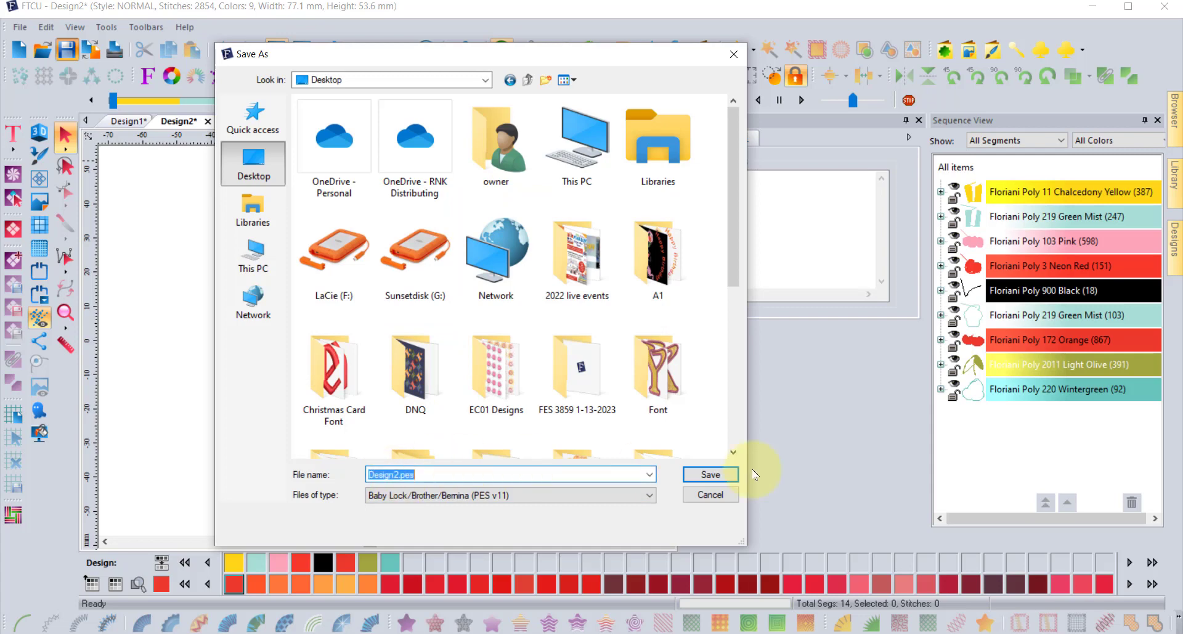
text(TREVOR)
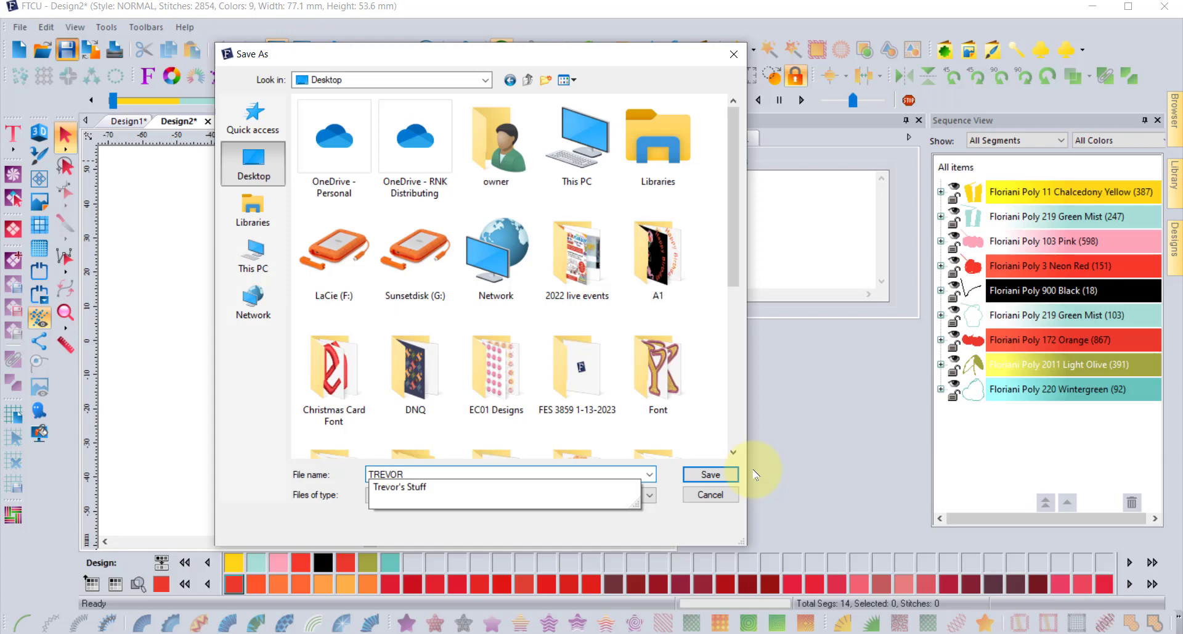
click(305, 518)
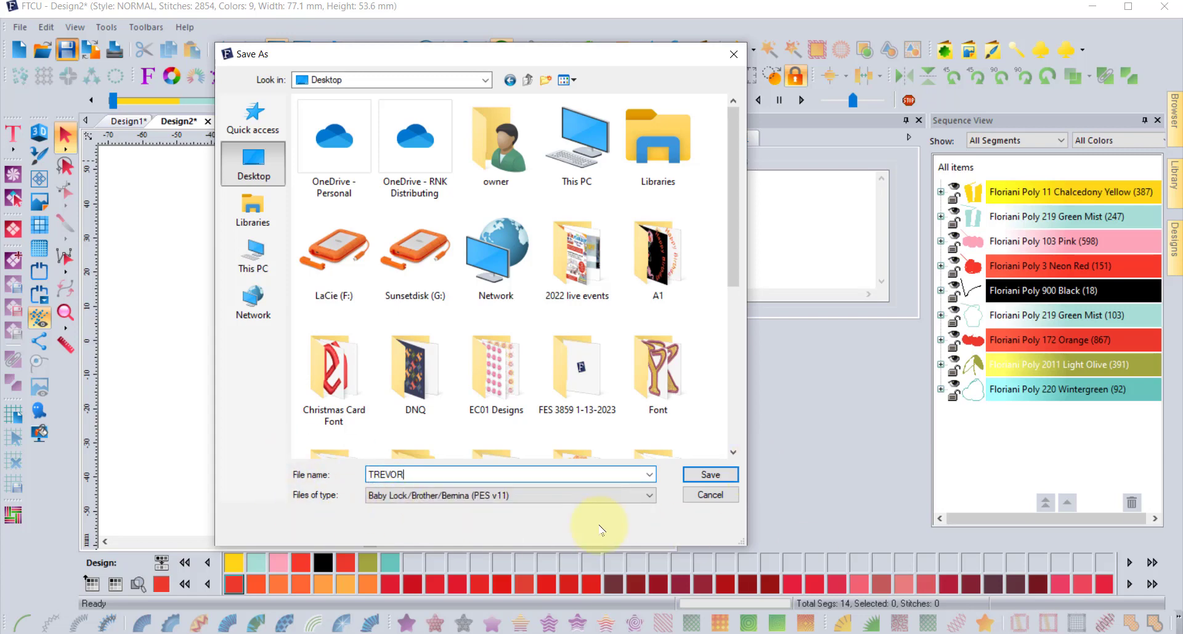
click(710, 474)
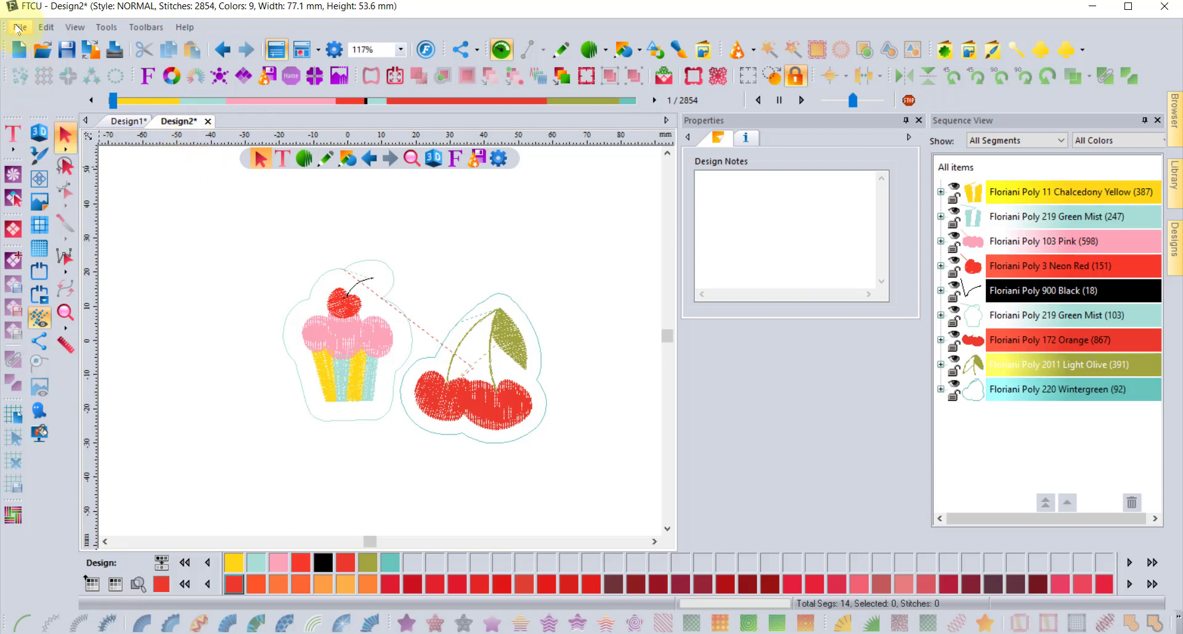
- Save the design to the Desktop as TODAY.waf, replacing the Design2 tab name
click(66, 49)
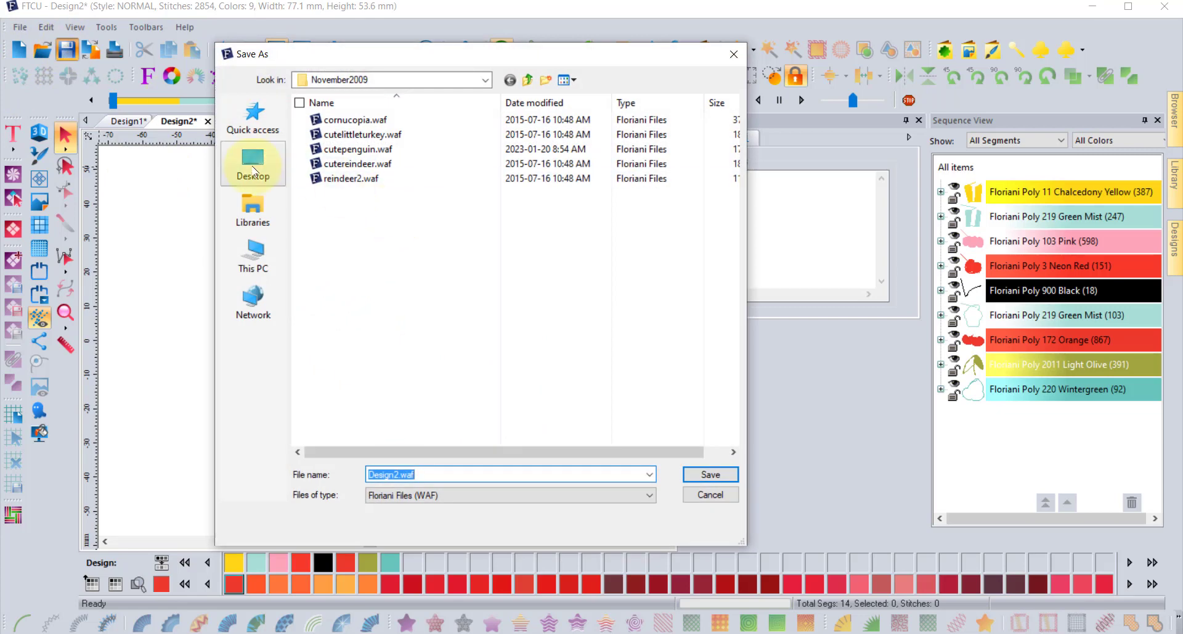
click(252, 162)
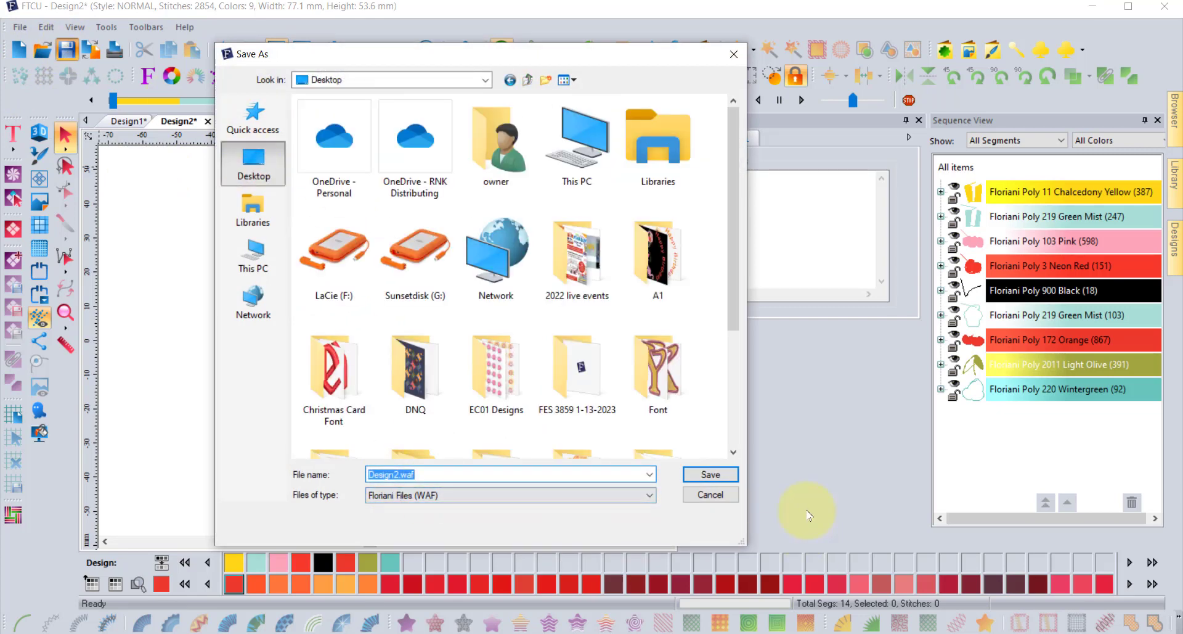
text(TODAY)
click(708, 474)
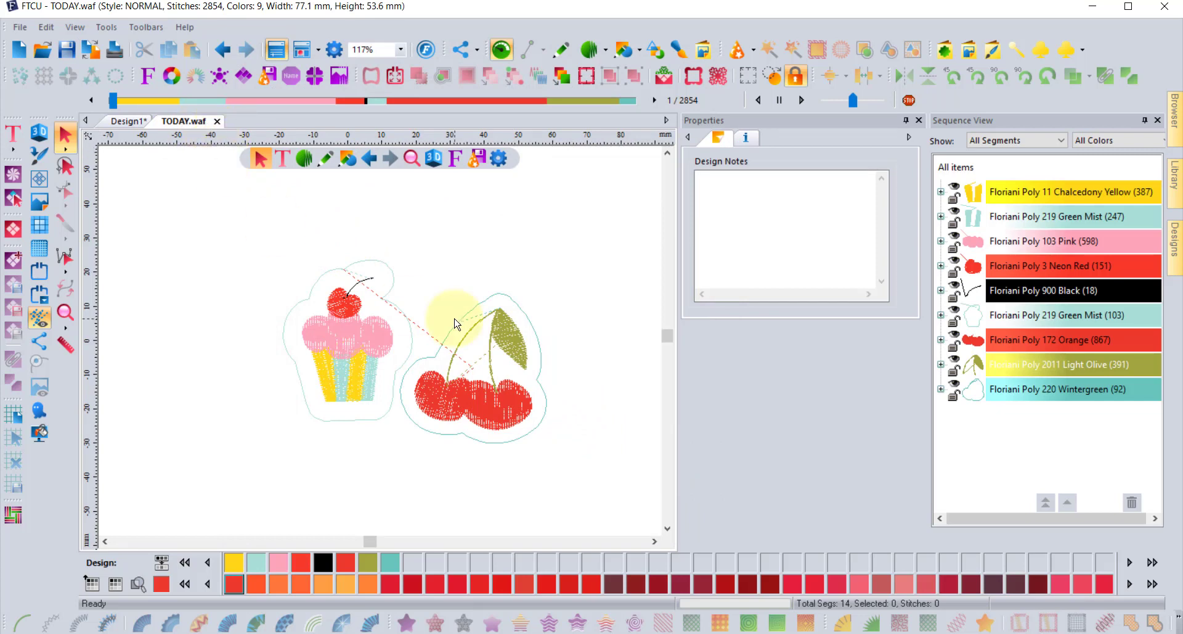
- Add the pink donut design beside the cupcake and save TODAY.waf
mouse_move(1174, 242)
drag(991, 455, 242, 411)
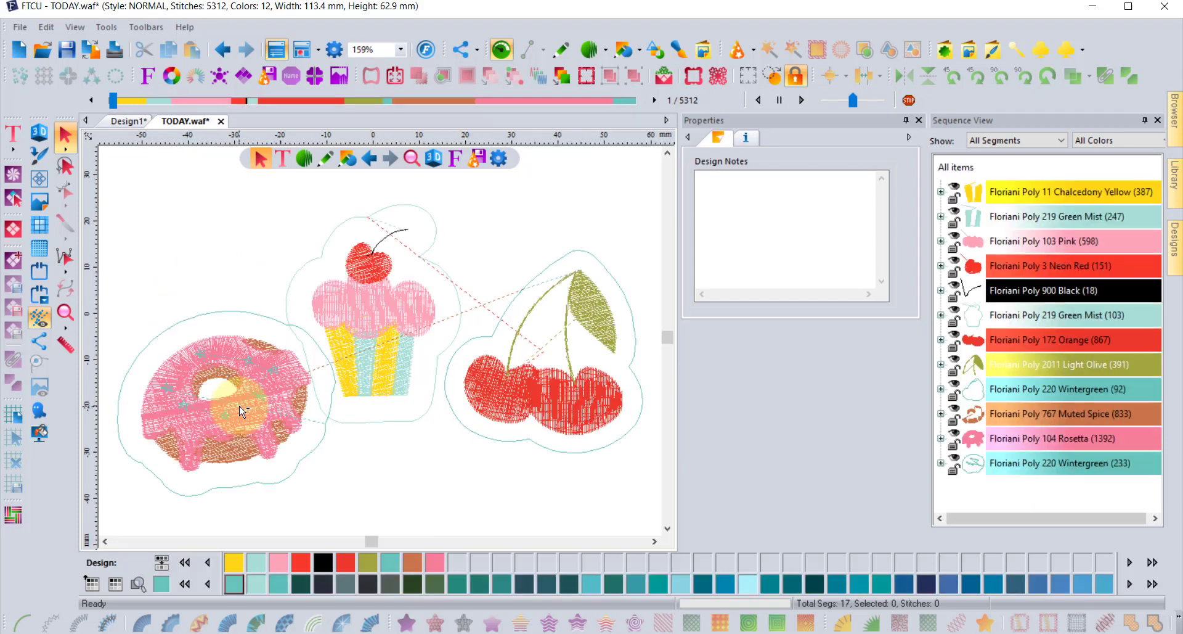
click(67, 49)
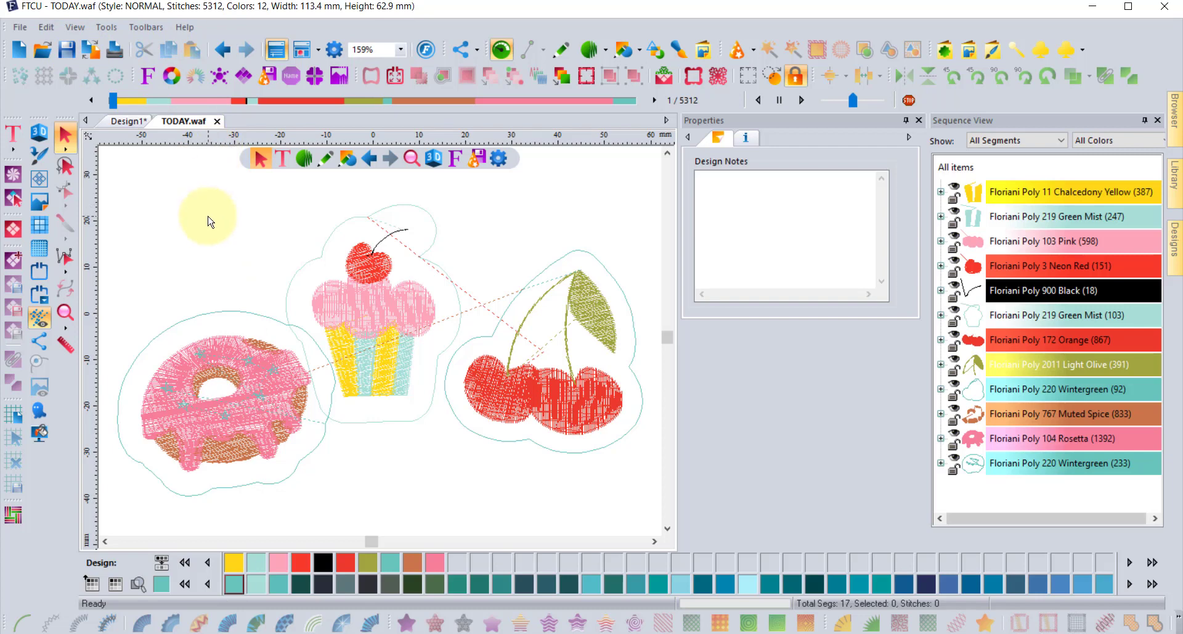
- Save a PES v11 copy of the design as TODAY.pes
click(25, 29)
click(52, 129)
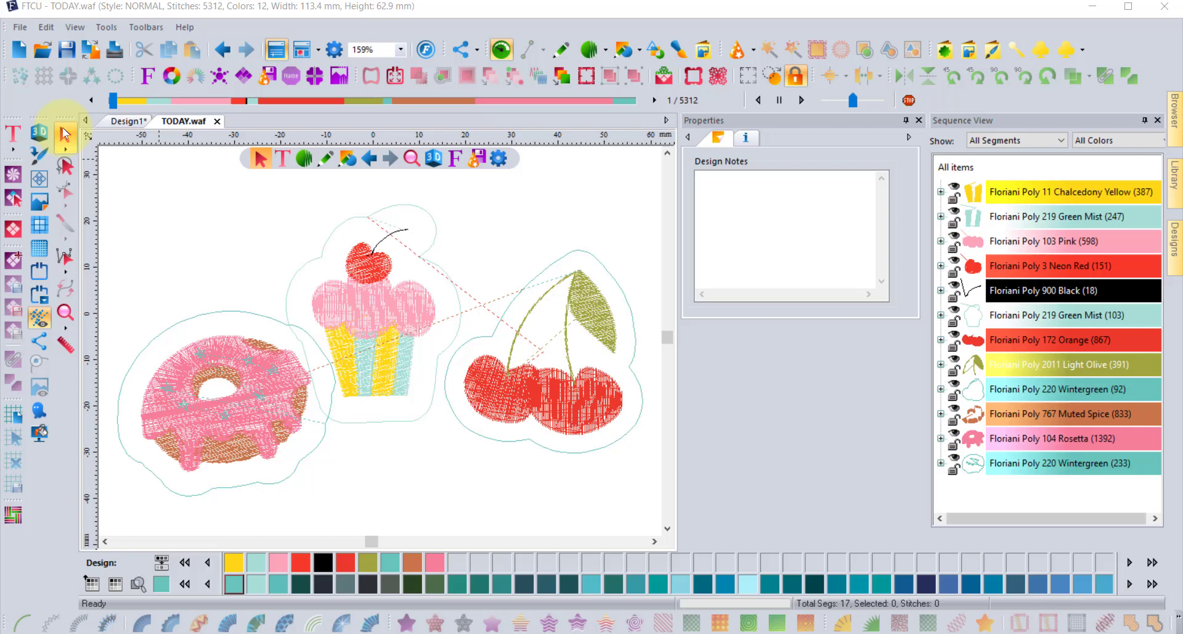
click(478, 494)
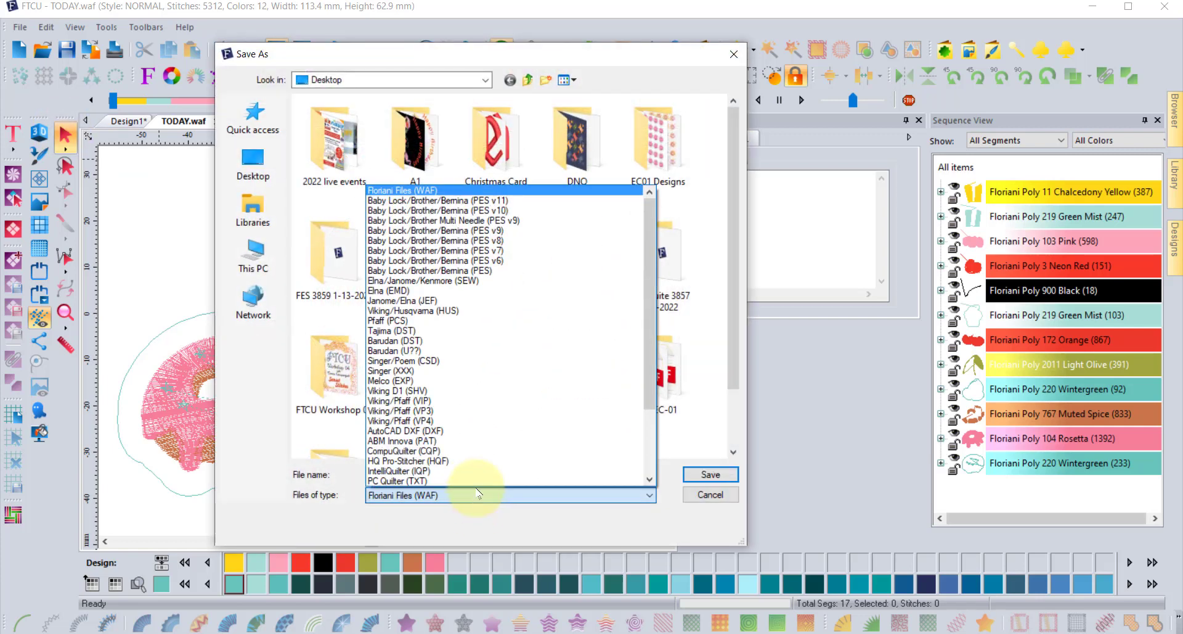
click(501, 201)
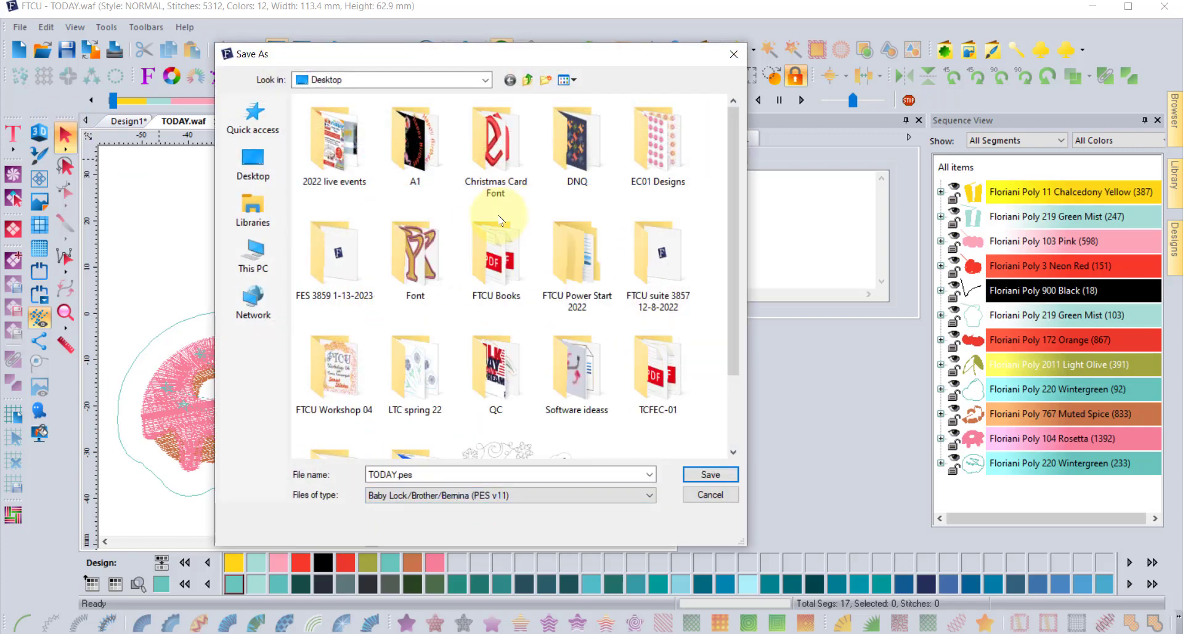
click(711, 474)
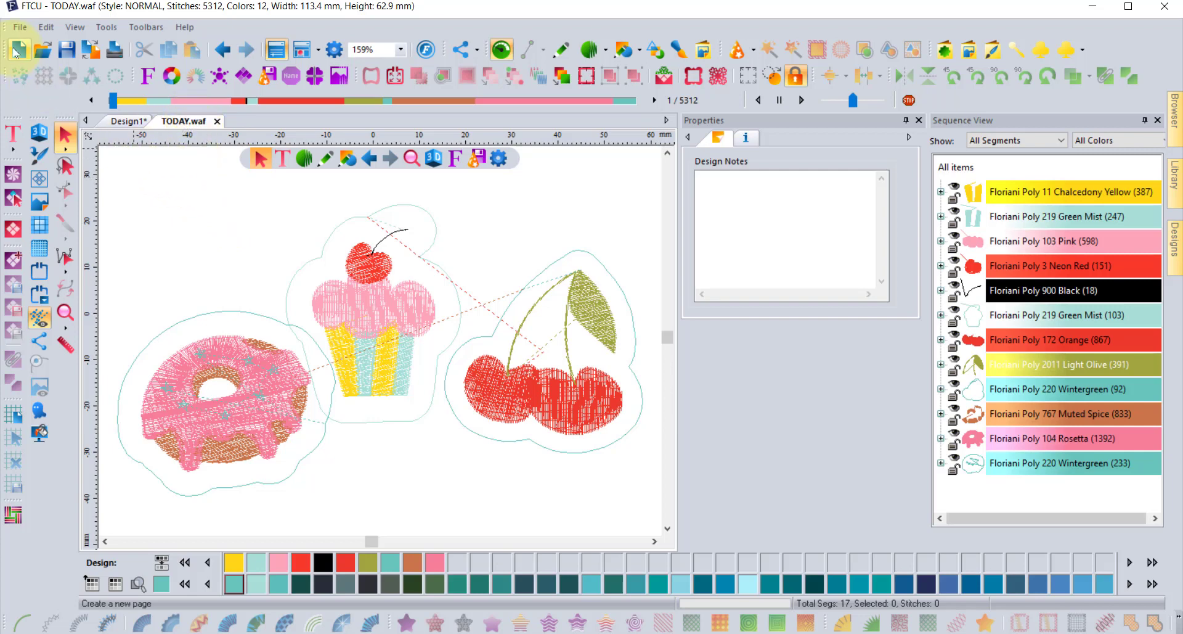
- Create Design3, draw a 1290-stitch freehand squiggle with a red sketch pen, then open Save As
click(16, 51)
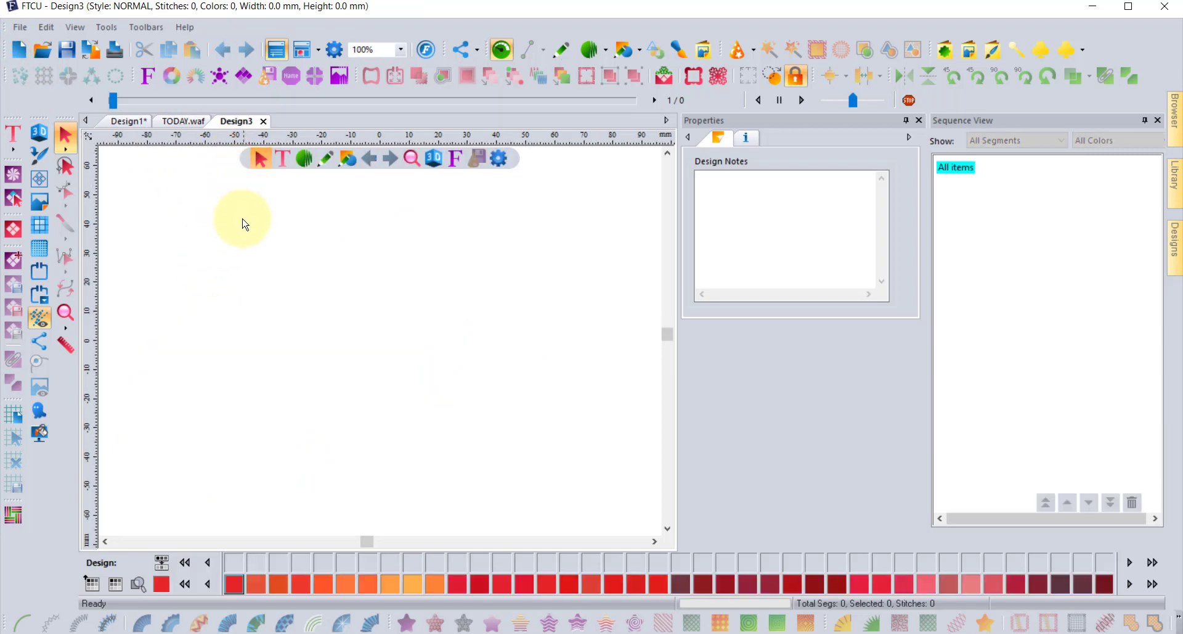
click(679, 50)
click(558, 162)
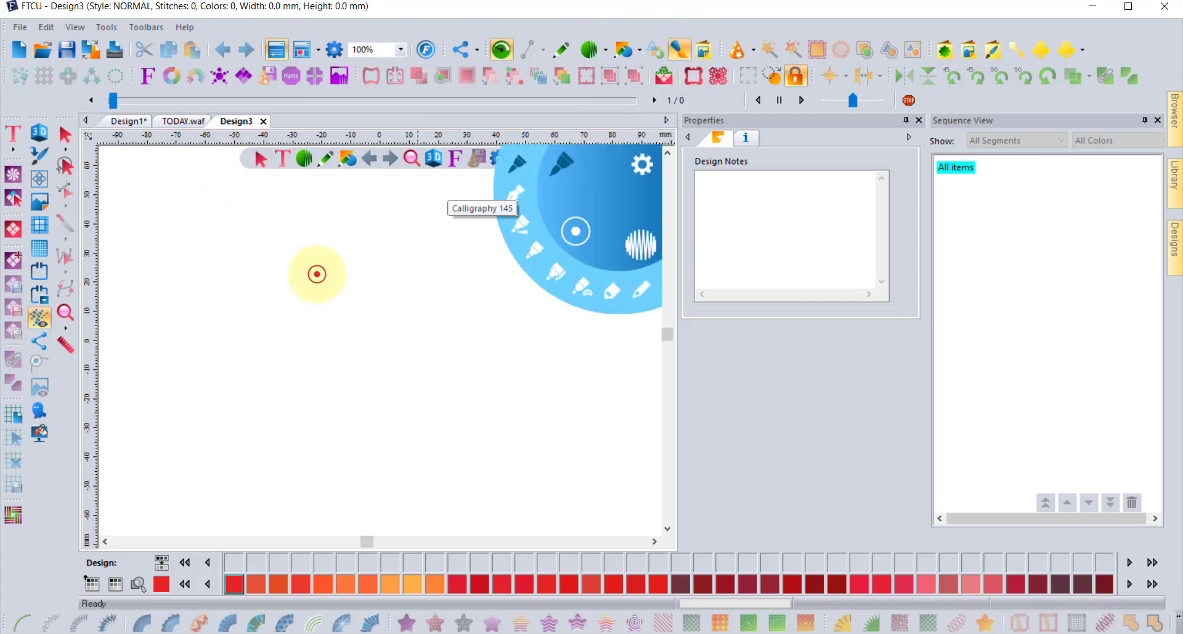
mouse_move(277, 244)
mouse_down()
mouse_move(327, 410)
mouse_move(352, 316)
mouse_move(339, 250)
mouse_up()
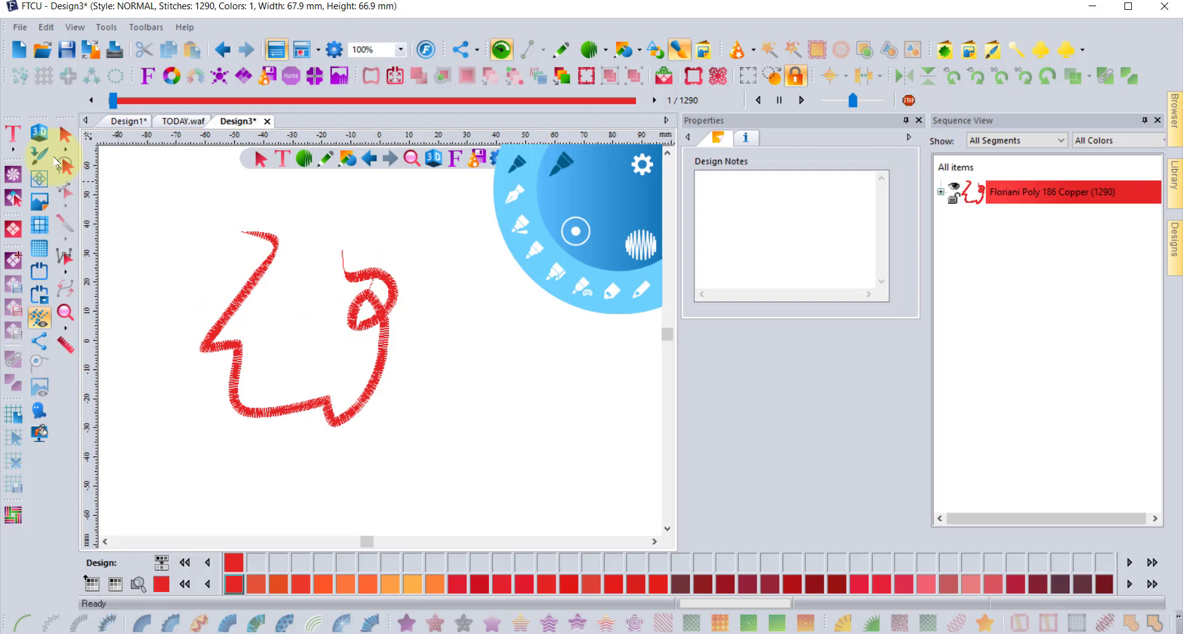
click(58, 45)
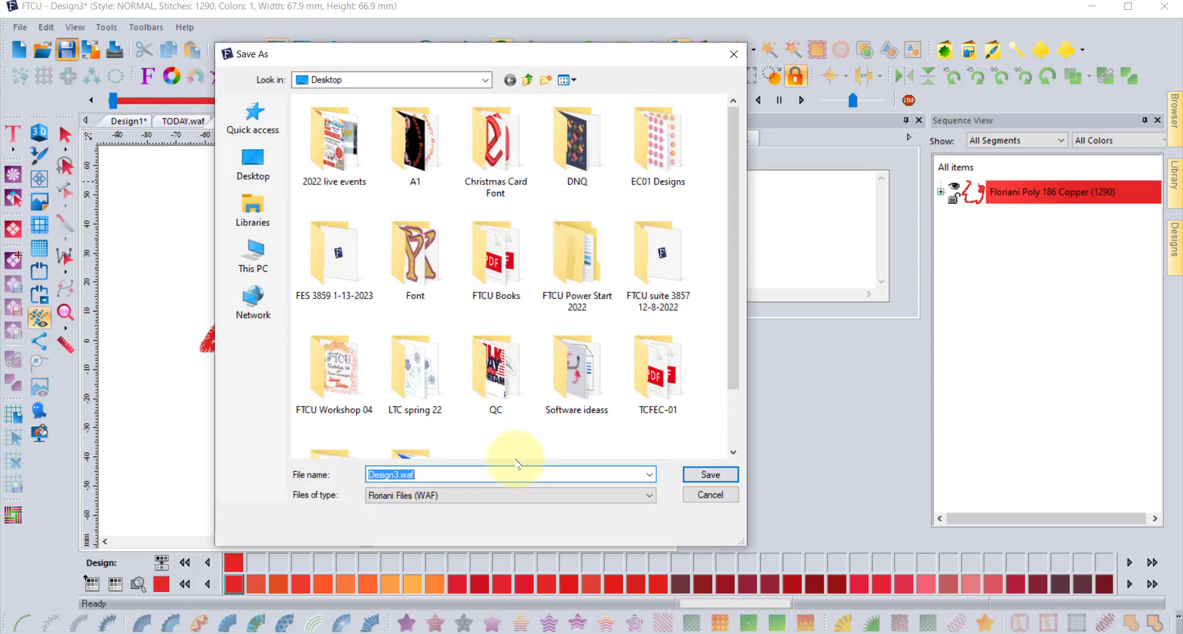
- Save the sketch as Design3.pes in PES v11 format
click(463, 496)
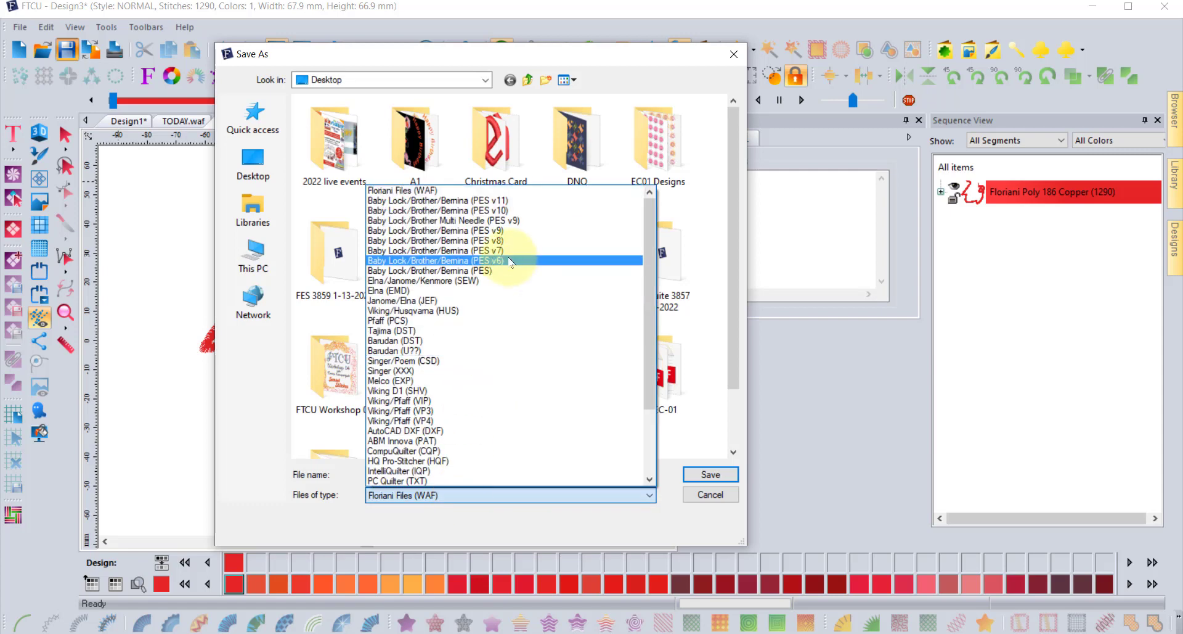
click(472, 201)
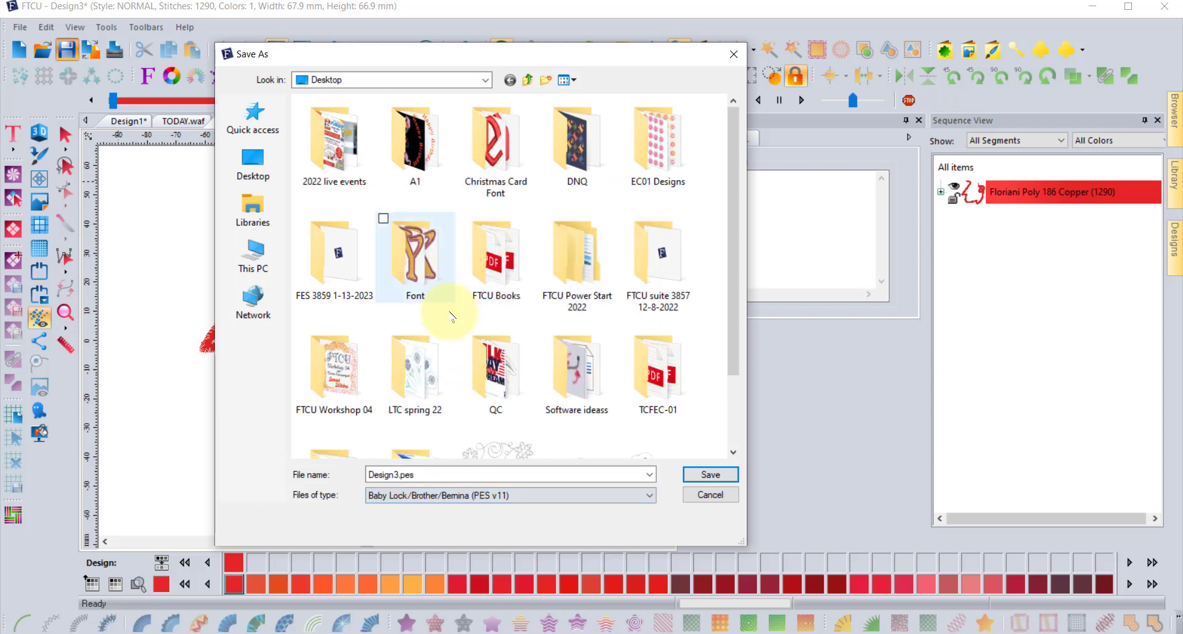
double_click(399, 474)
drag(394, 474, 400, 474)
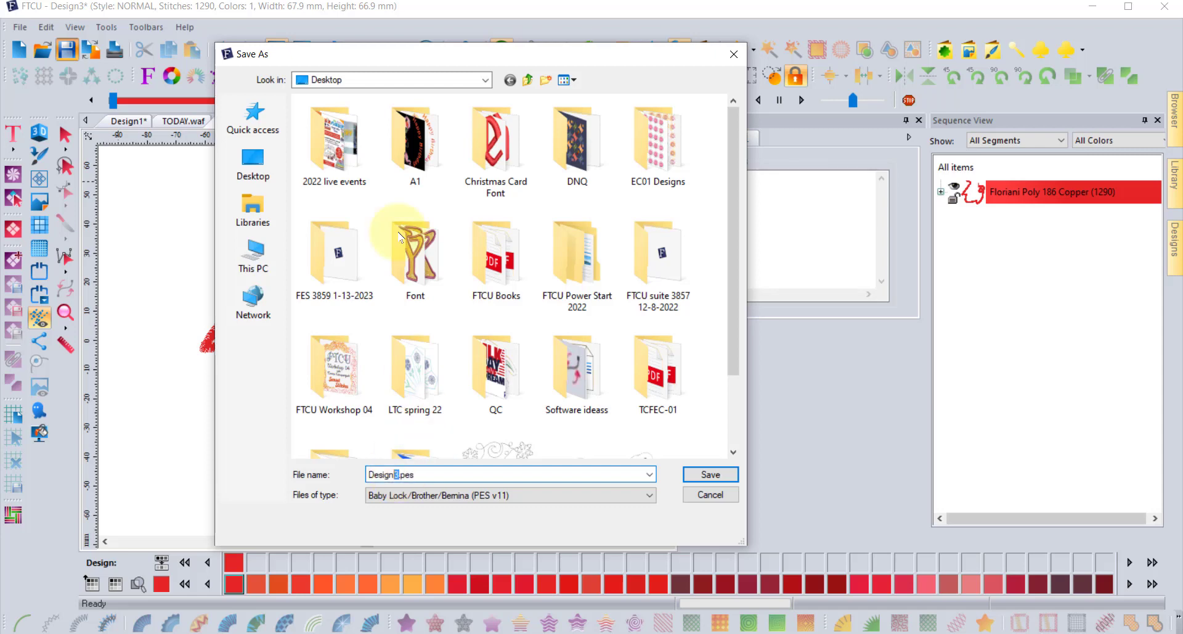
click(710, 474)
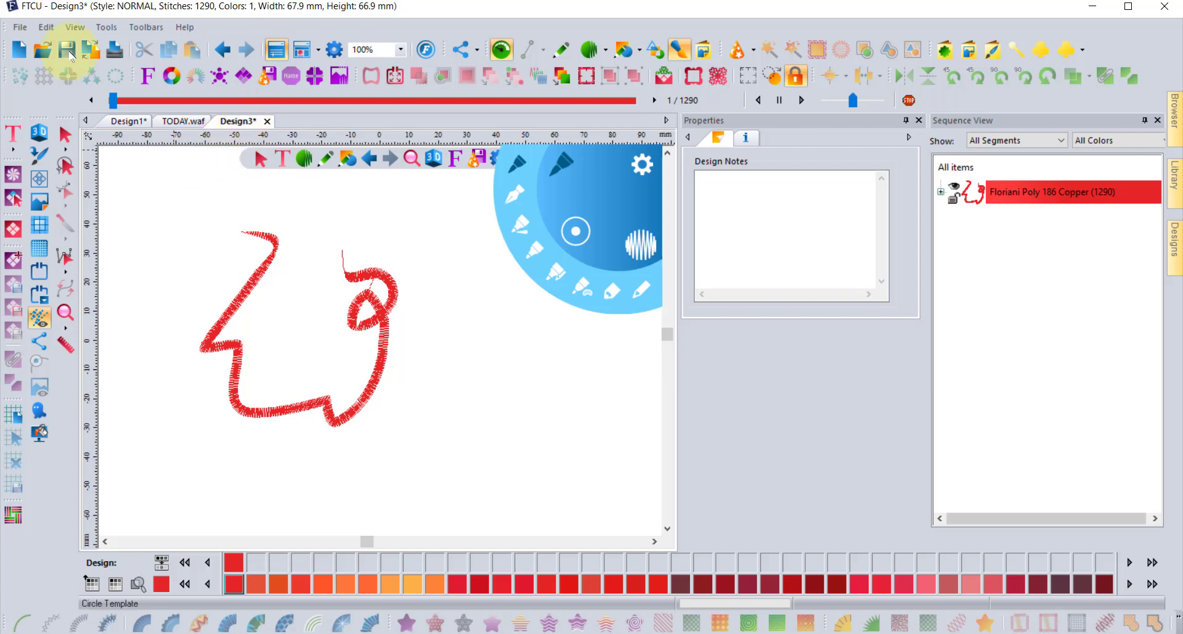
- Save another PES v11 copy of the sketch under an edited file name
click(66, 50)
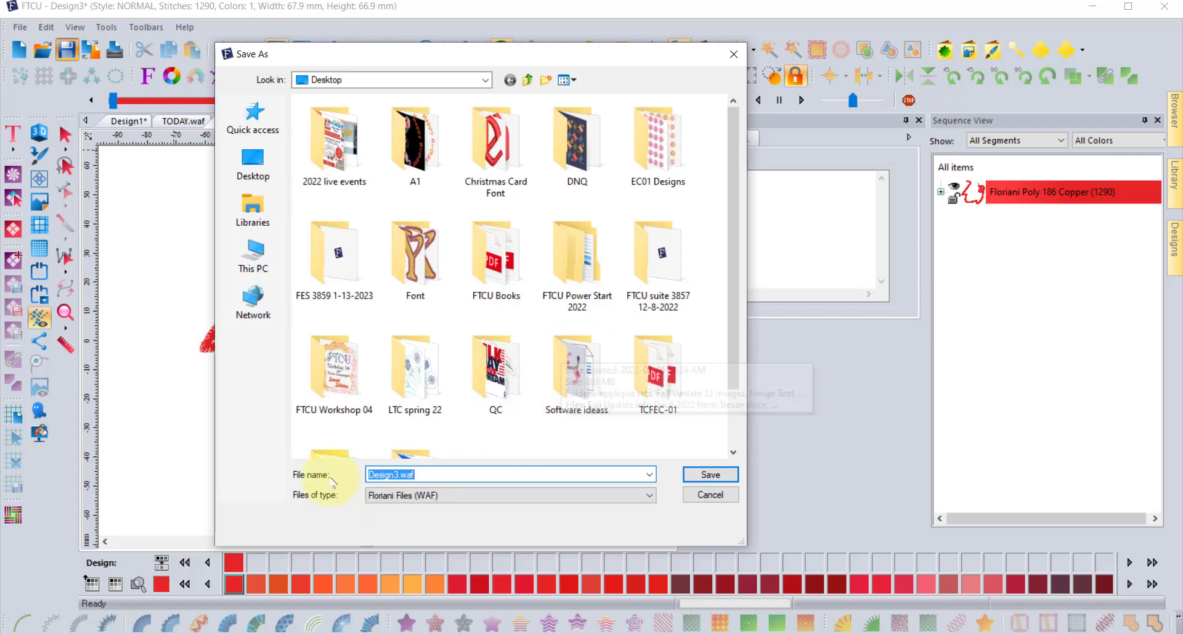
click(395, 473)
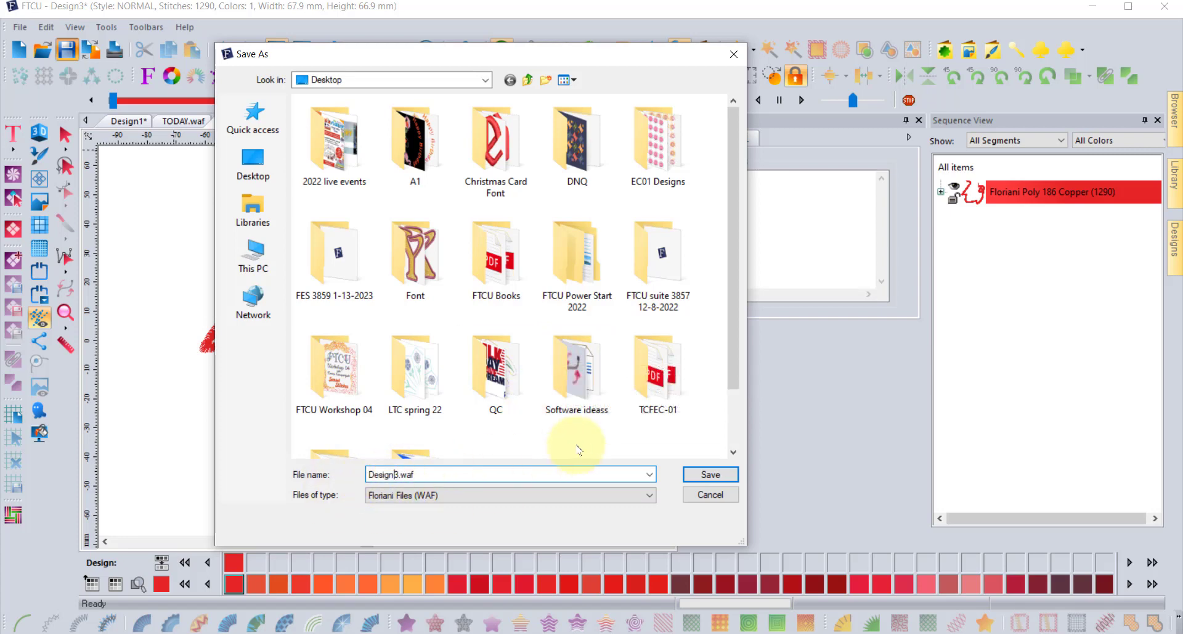
key(BackSpace)
key(BackSpace)
key(BackSpace)
key(BackSpace)
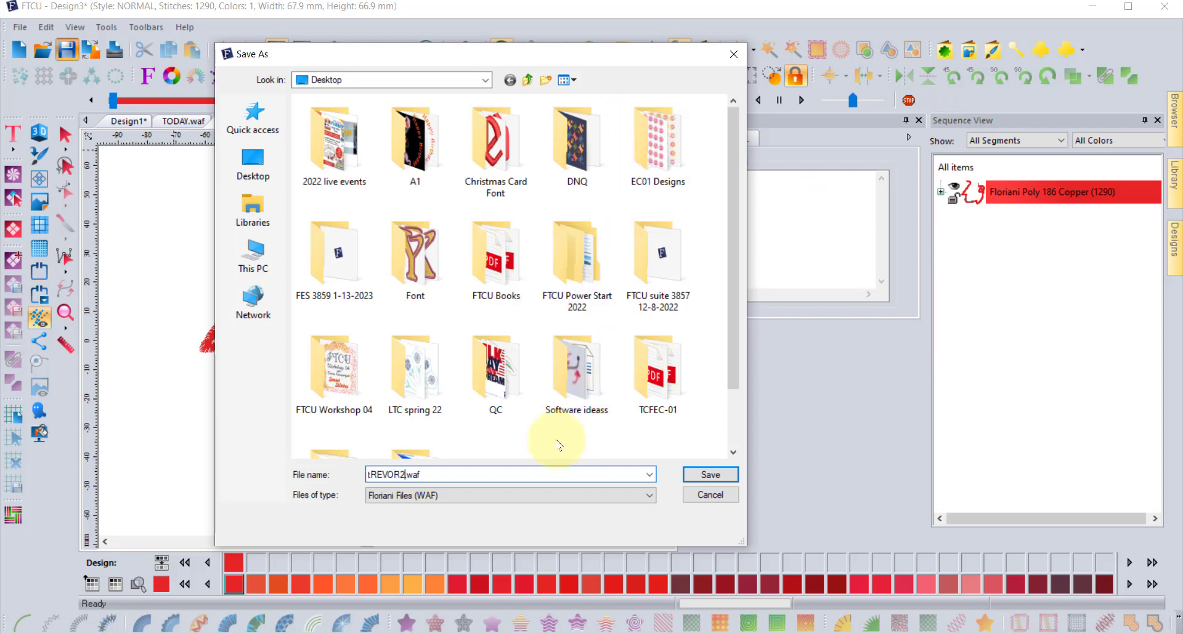
click(545, 495)
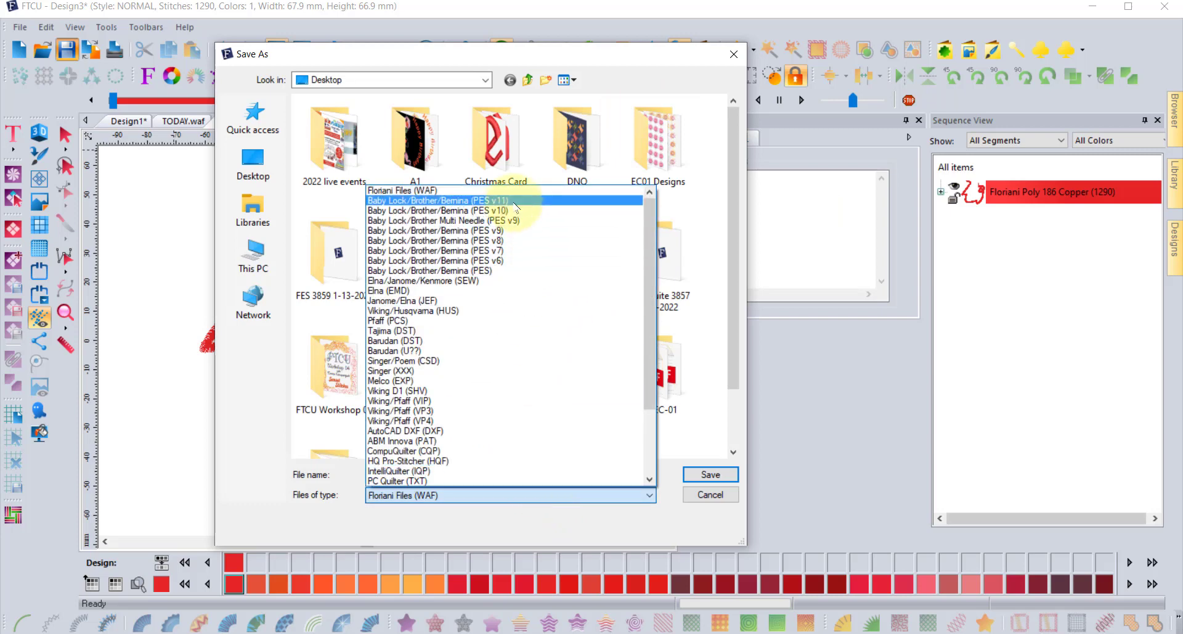
click(518, 200)
click(710, 474)
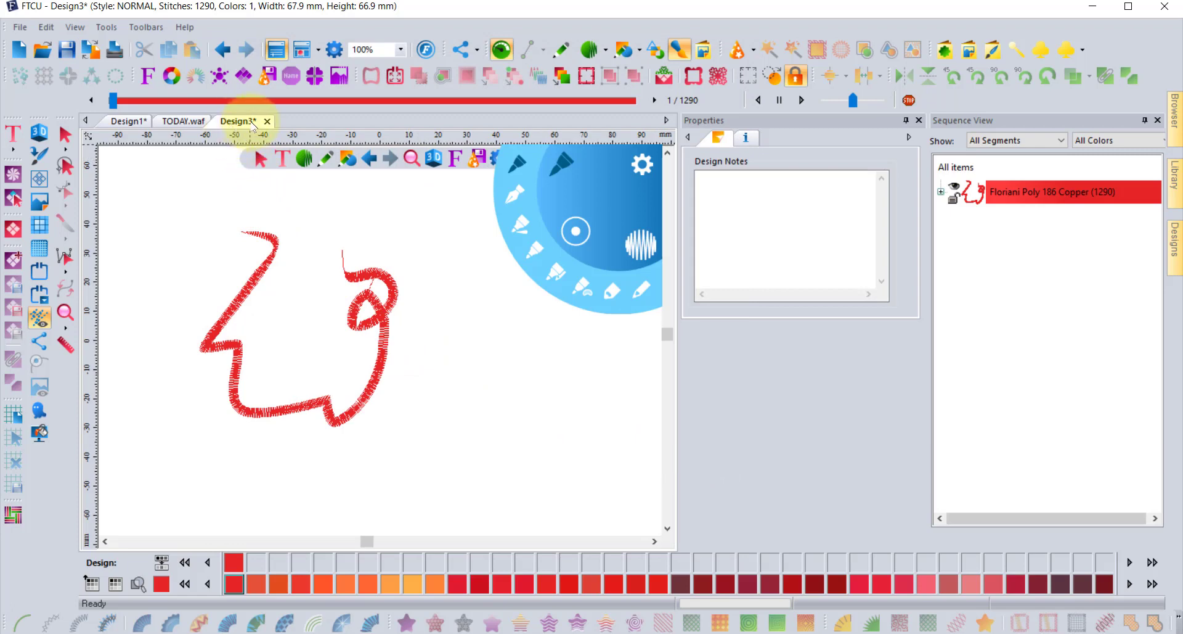
- Save the copper sketch-stitch squiggle to the Desktop as TREVOR2.waf, replacing the Design3 tab name
click(67, 49)
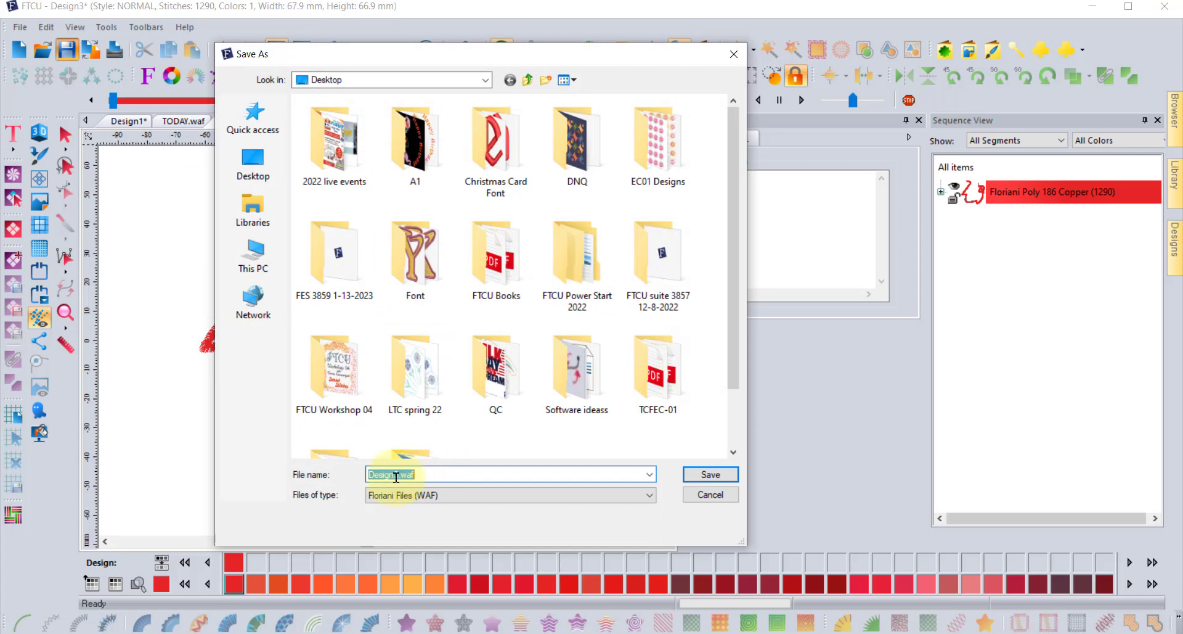
text(TREVOR2)
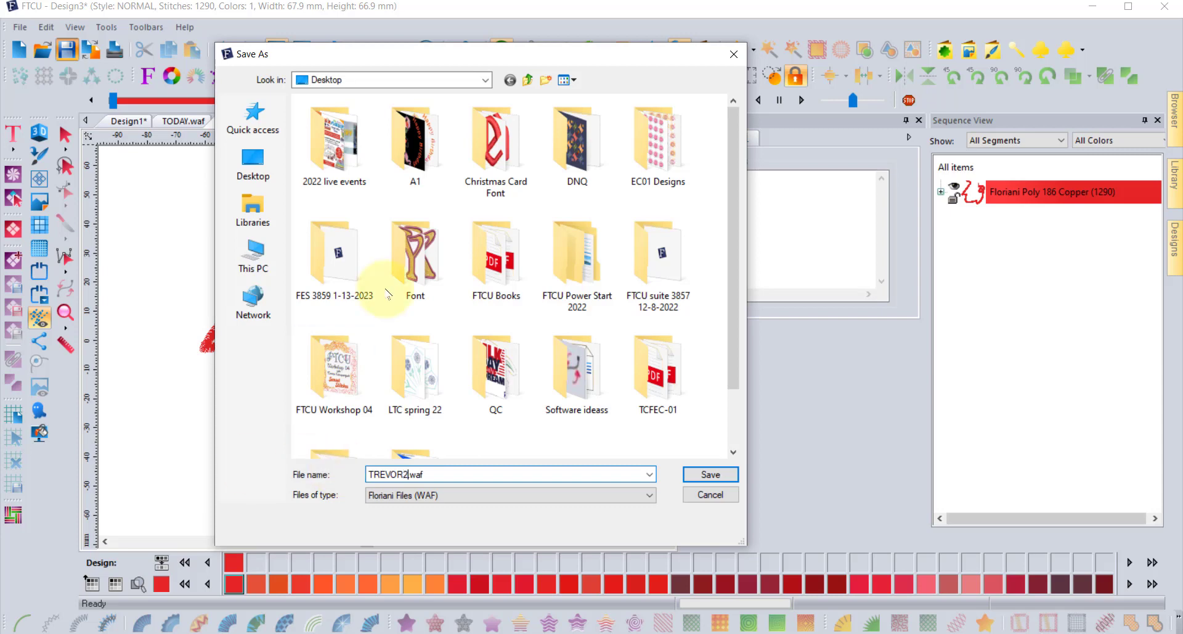
click(728, 478)
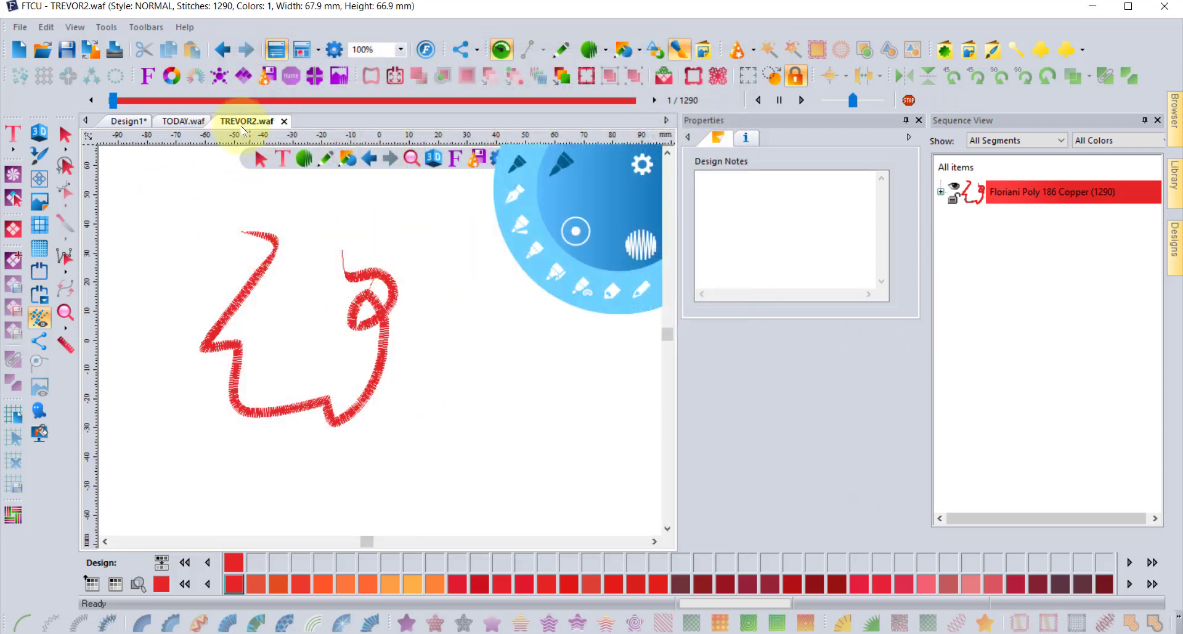